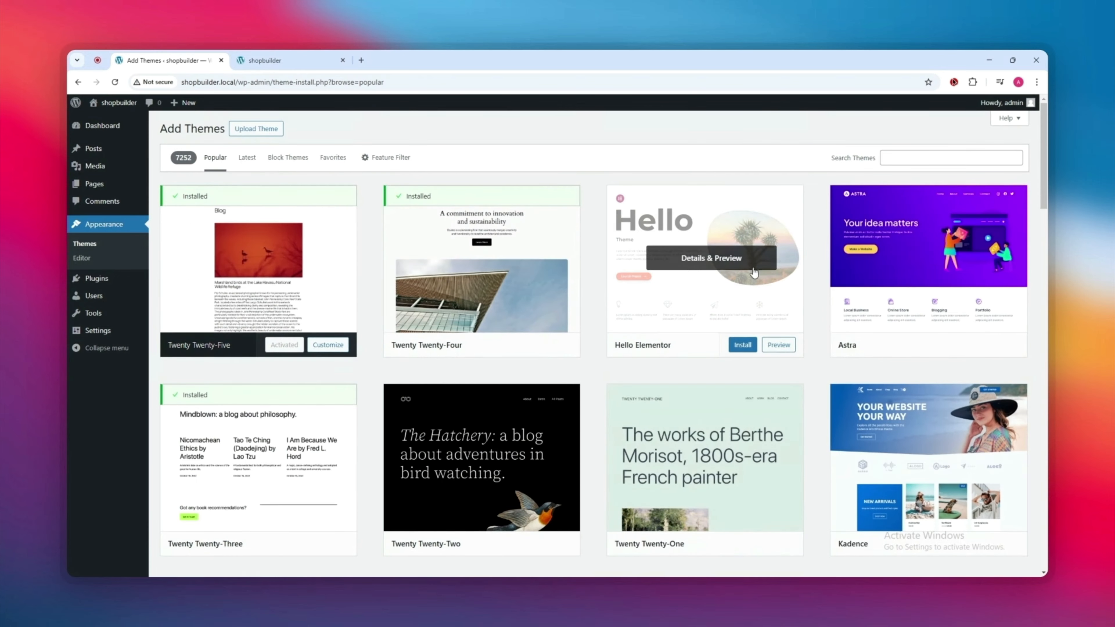
Step: Install the Hello Elementor theme and activate it
click(742, 345)
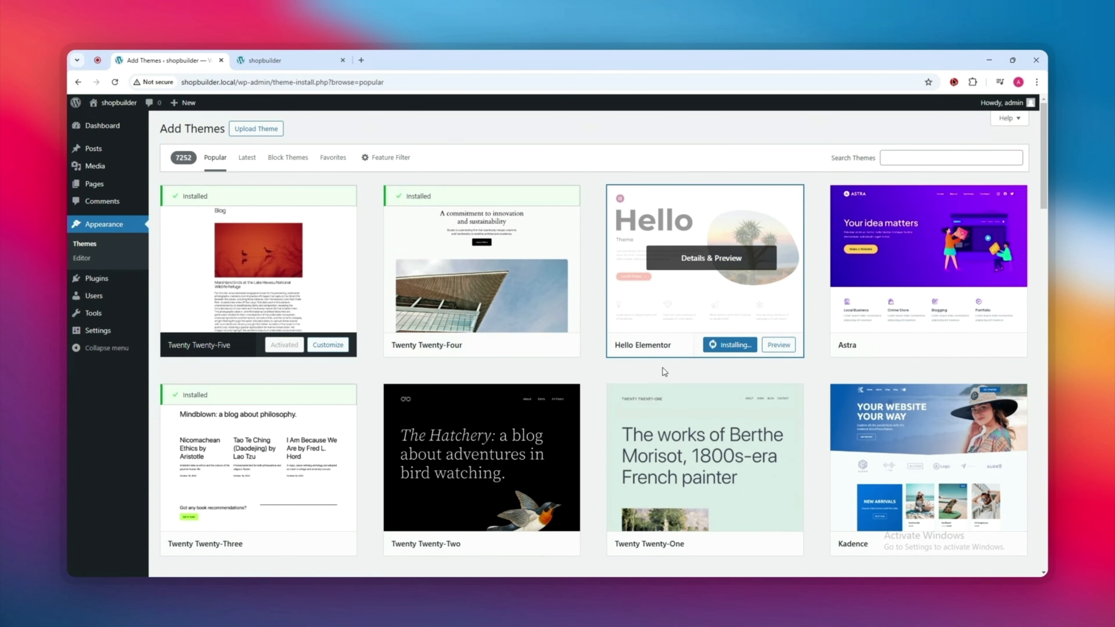
click(721, 345)
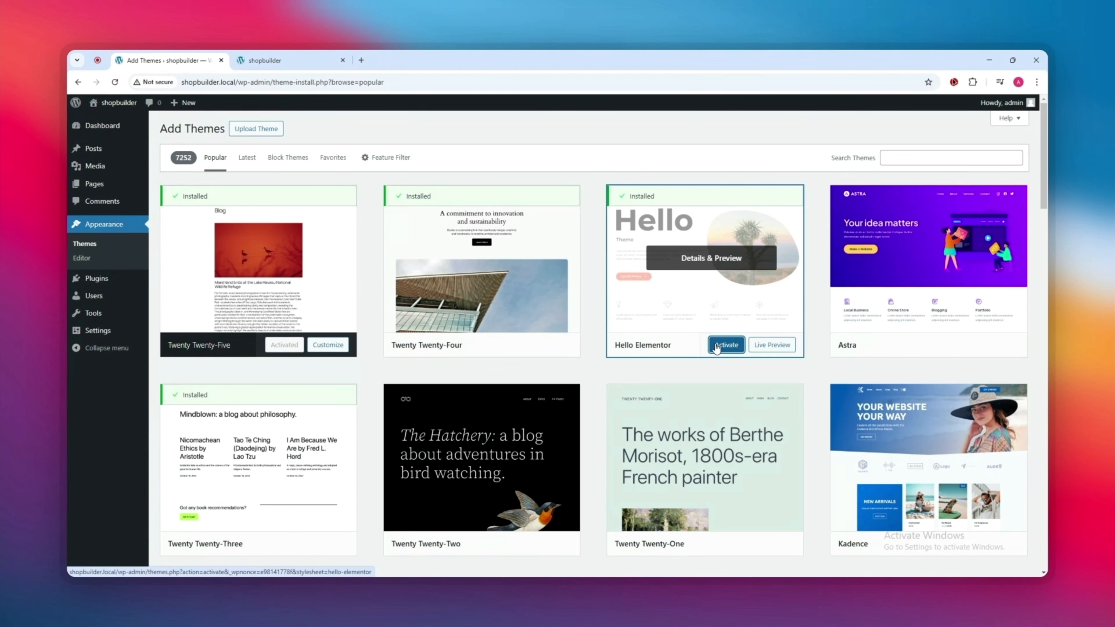
click(717, 346)
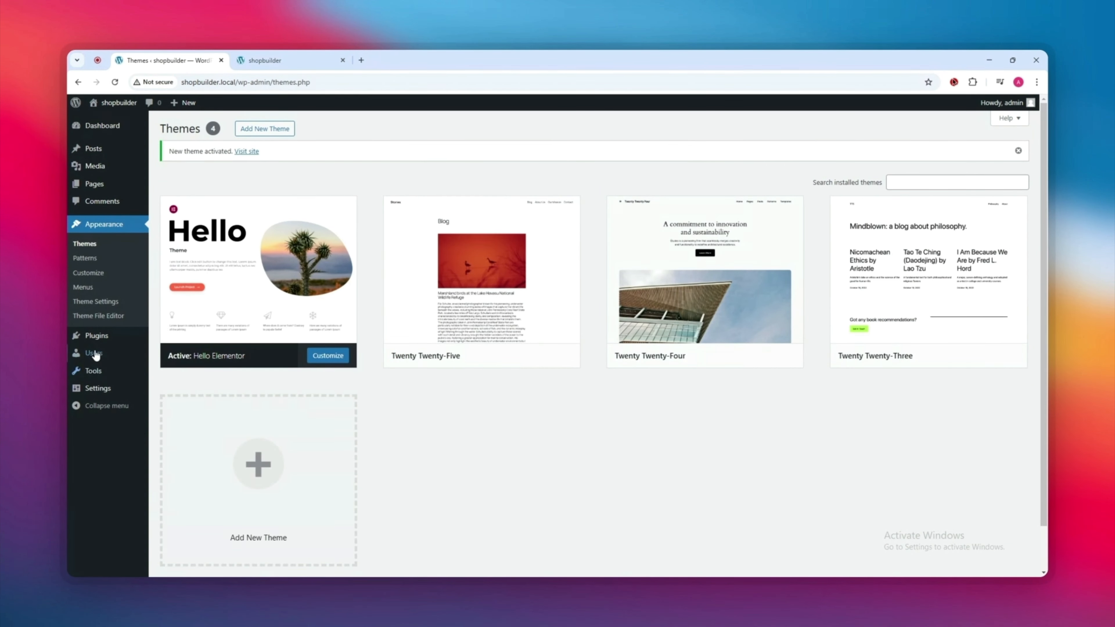
Step: Search the plugin directory for 'Ele', then install and activate Elementor Website Builder
mouse_move(86, 341)
click(179, 351)
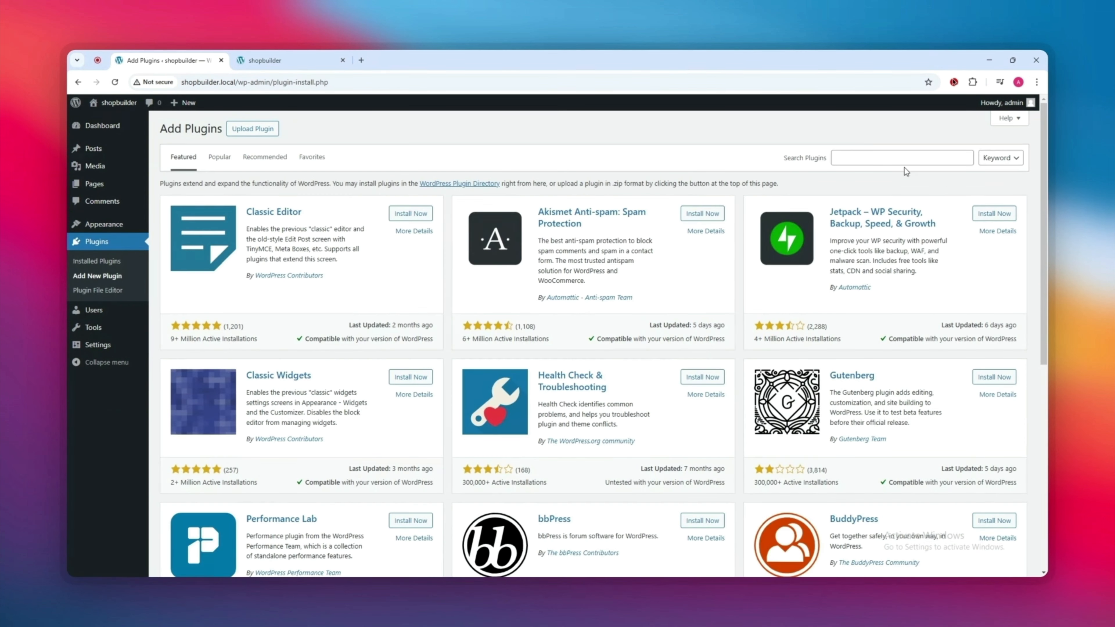
click(887, 160)
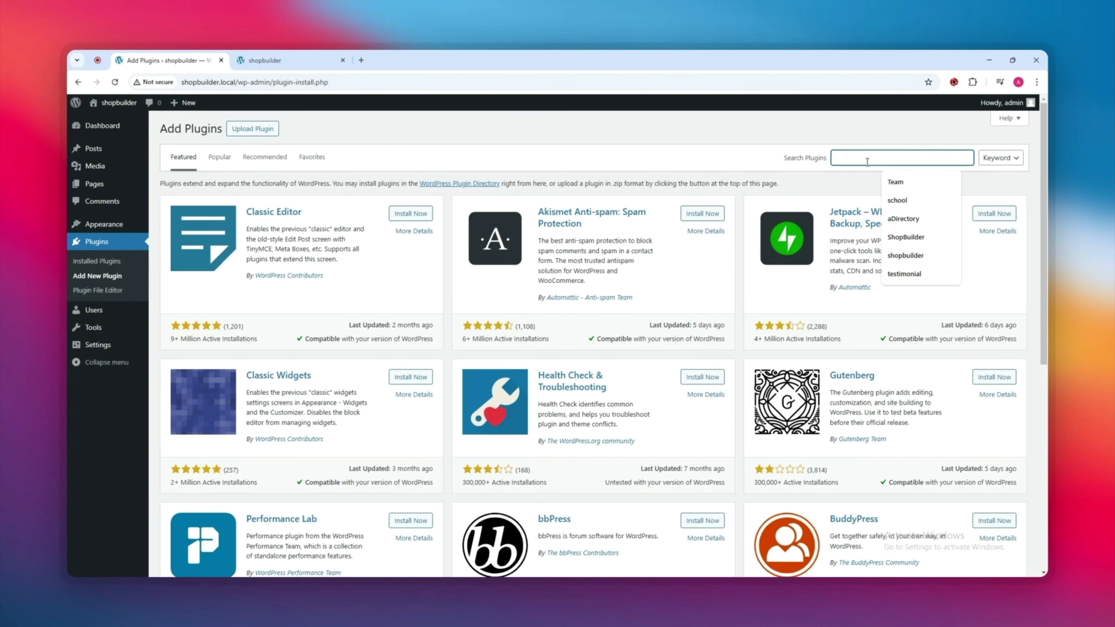
text(Elementor)
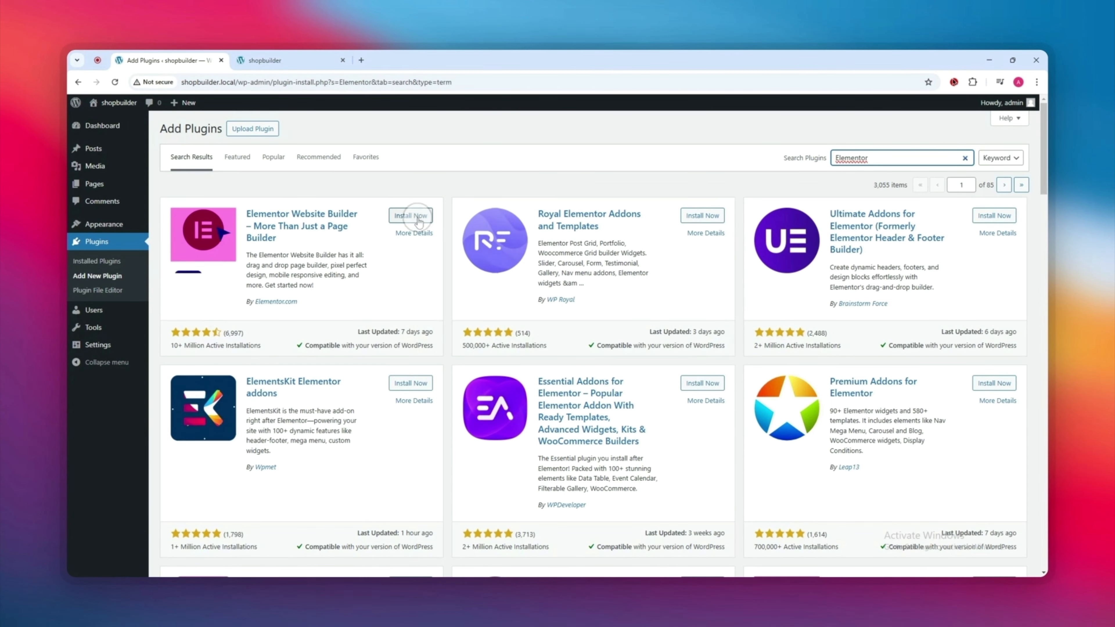
click(410, 216)
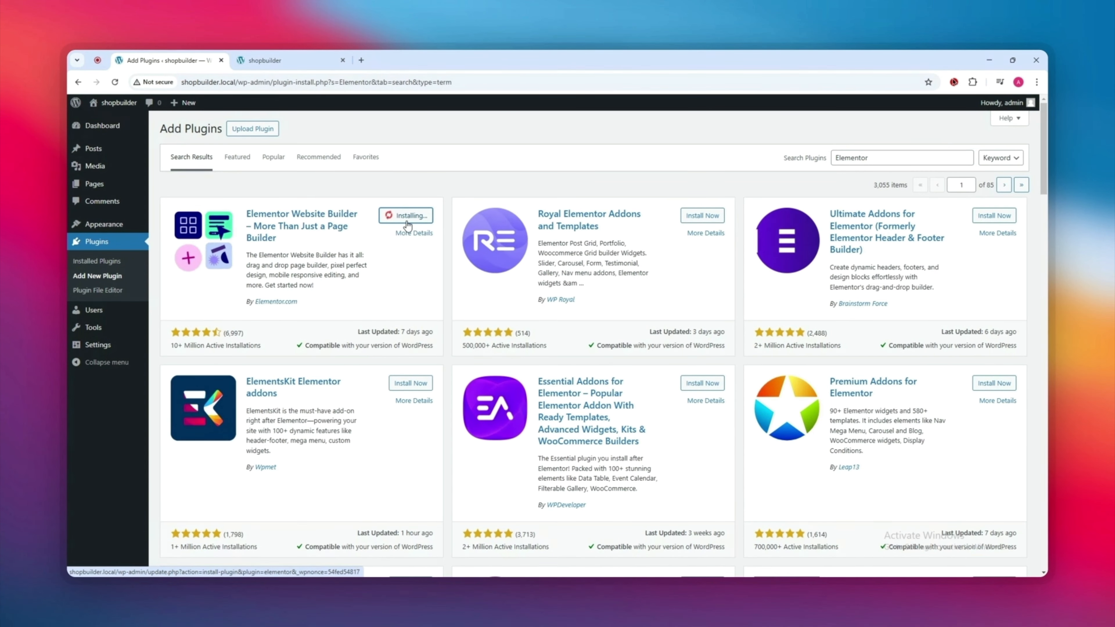
click(416, 218)
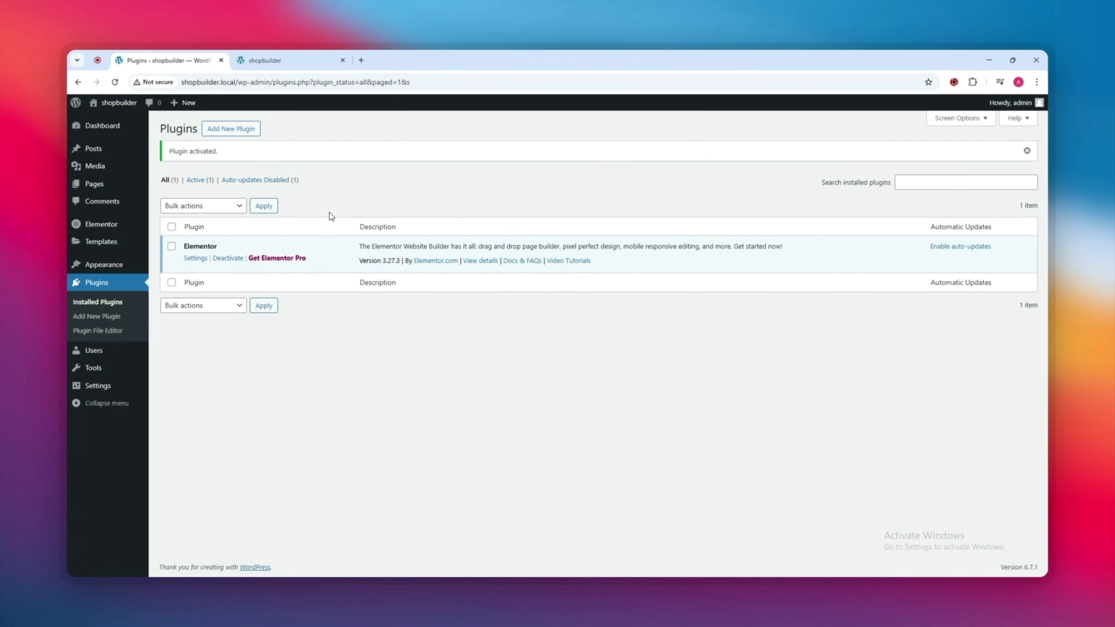
click(237, 132)
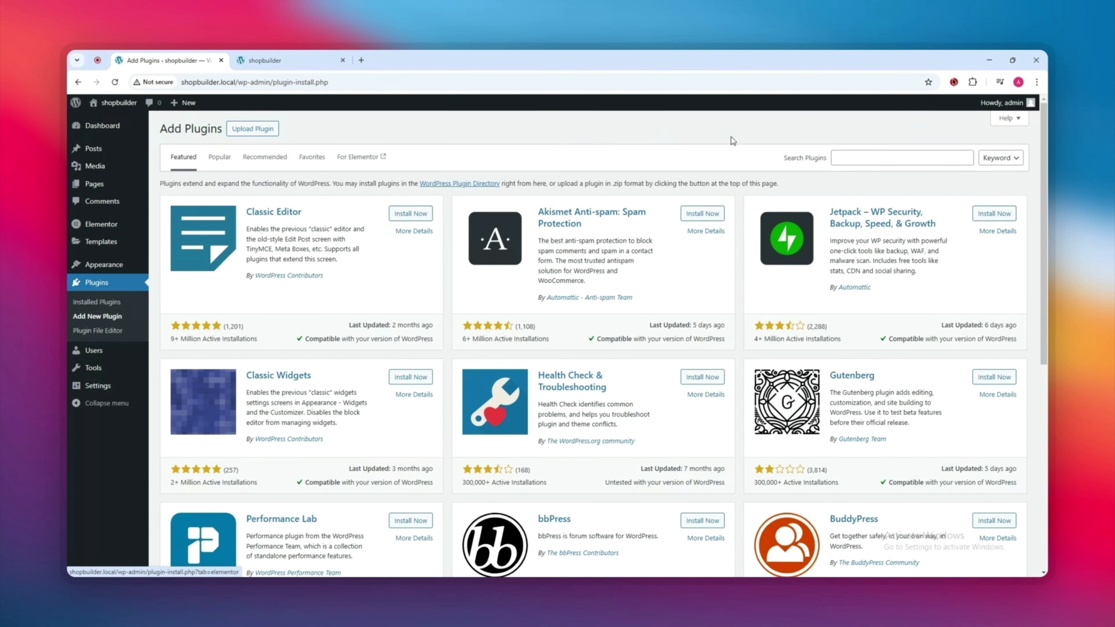
Step: Search for WooCommerce using the spelling suggestion, then install and activate WooCommerce 9.6.1
click(865, 157)
text(woocommerce)
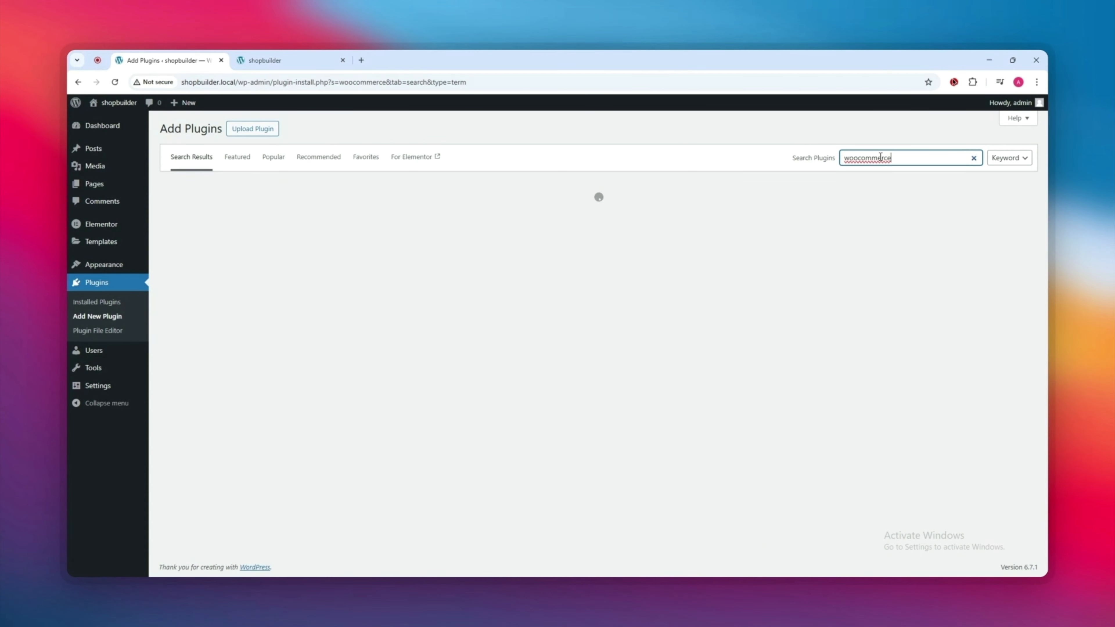
right_click(891, 158)
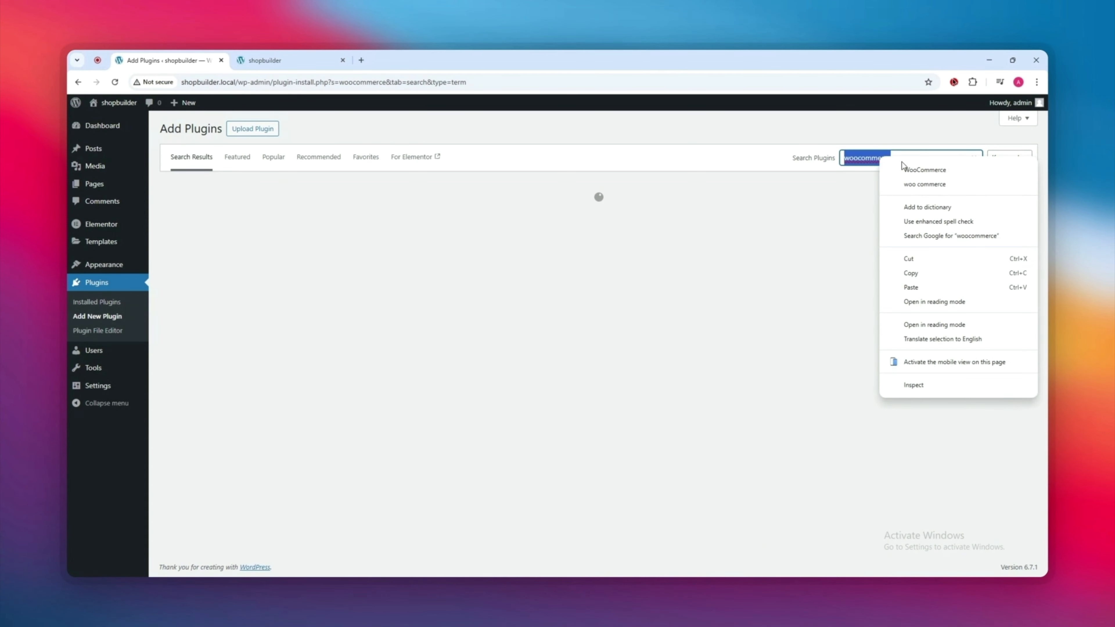
click(932, 180)
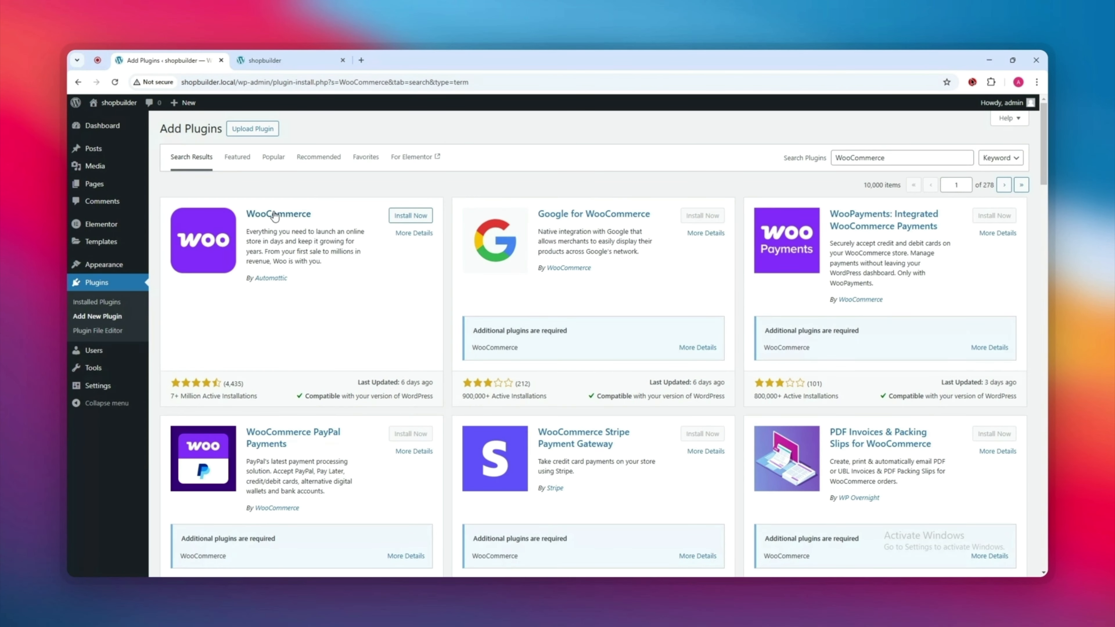
click(410, 215)
click(402, 216)
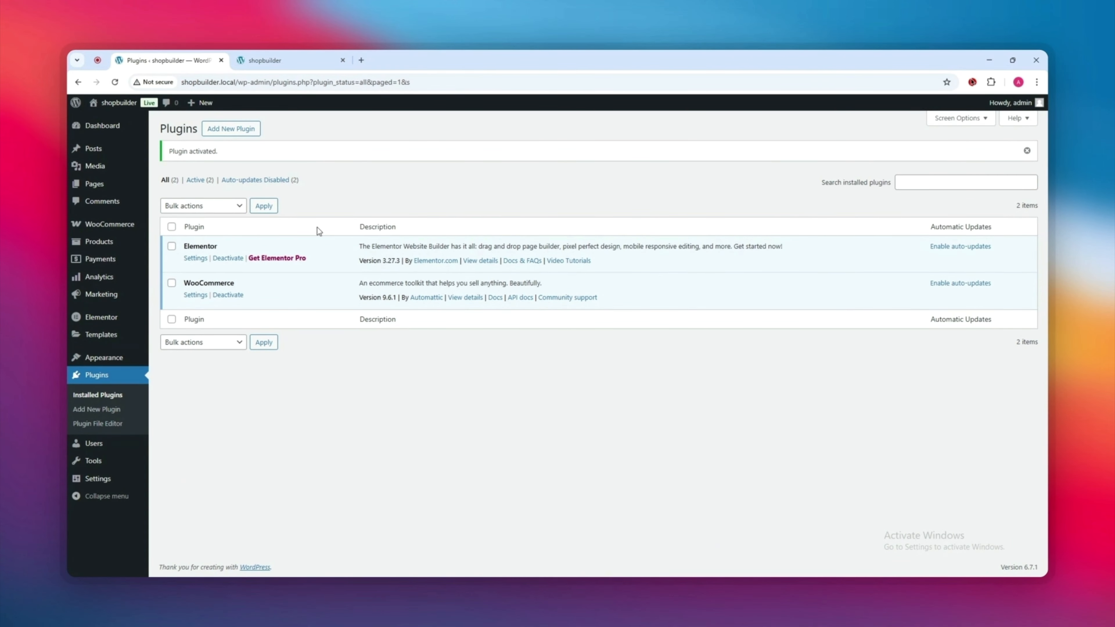
Step: Add a 'Men Shirt' product category, then start a new empty product
mouse_move(97, 242)
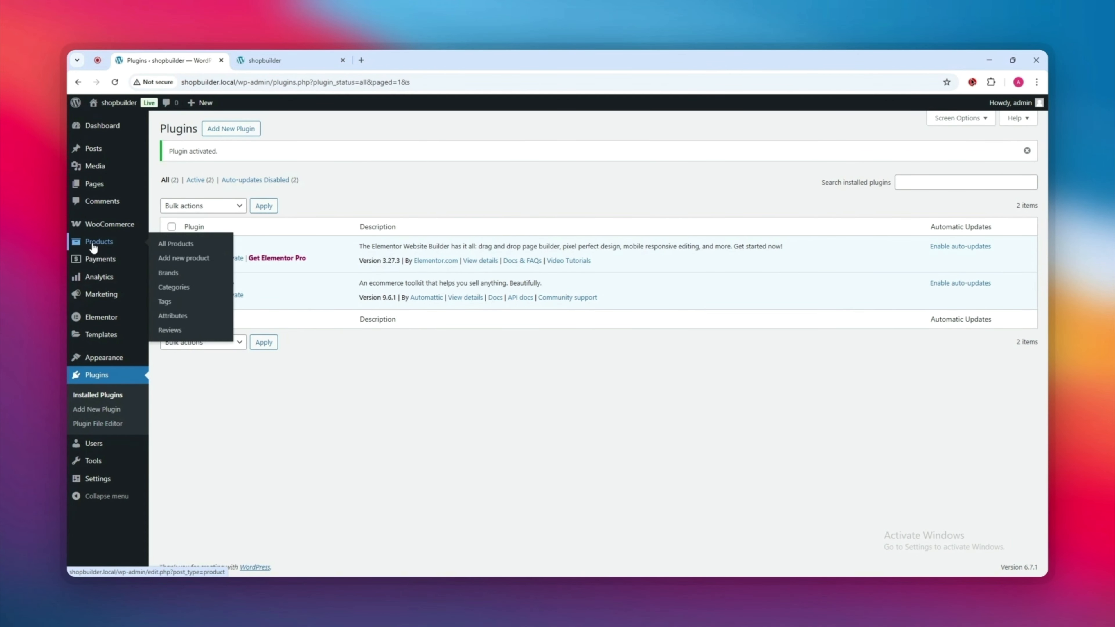
click(181, 293)
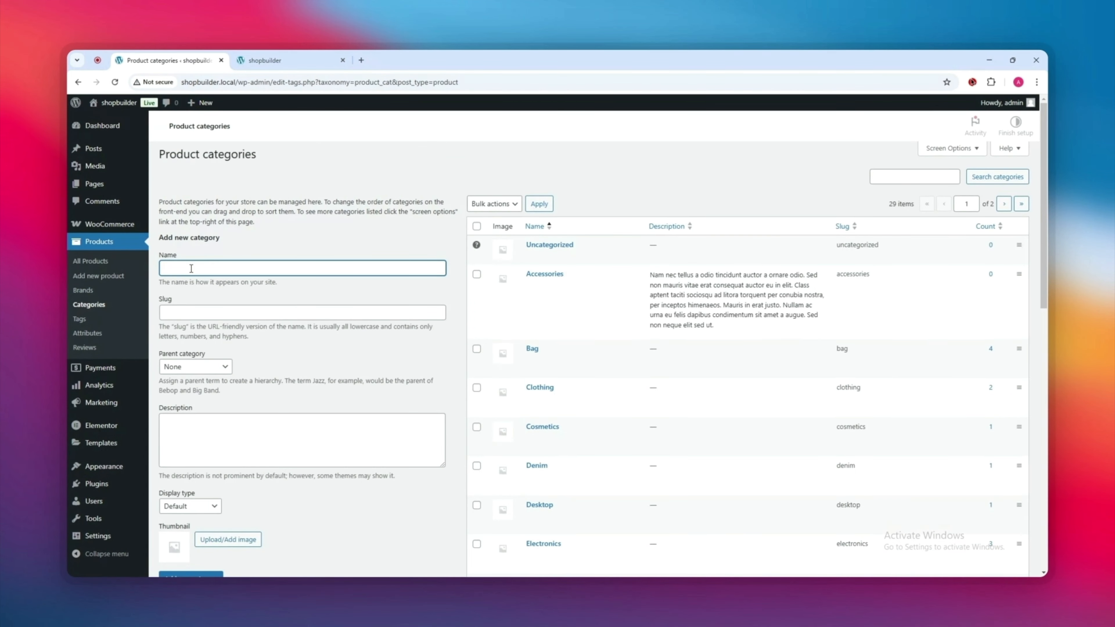
click(229, 300)
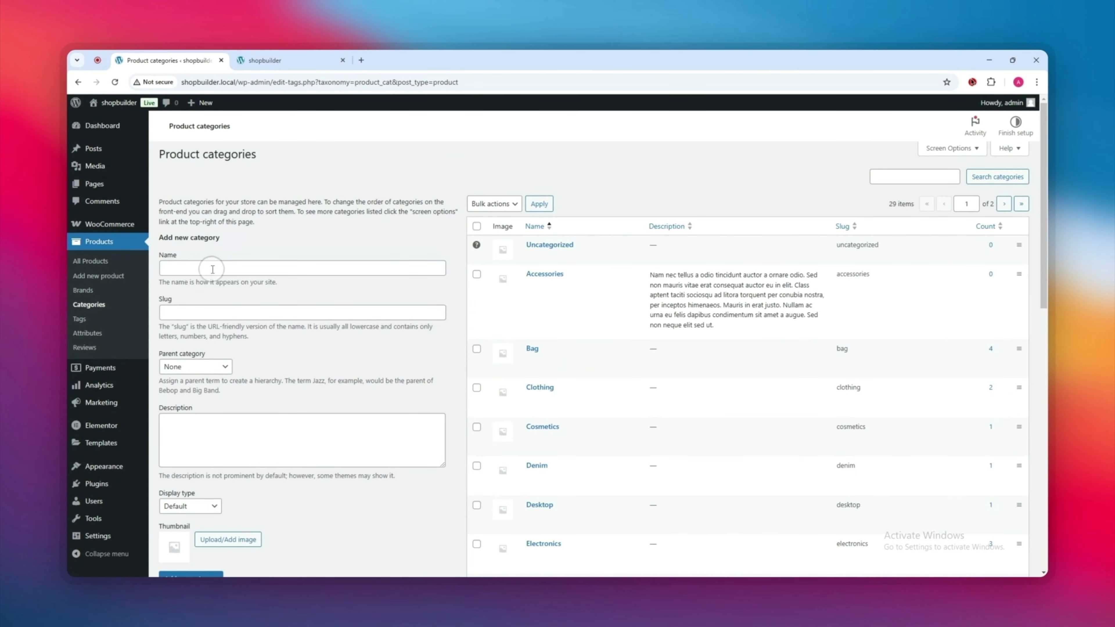
click(212, 269)
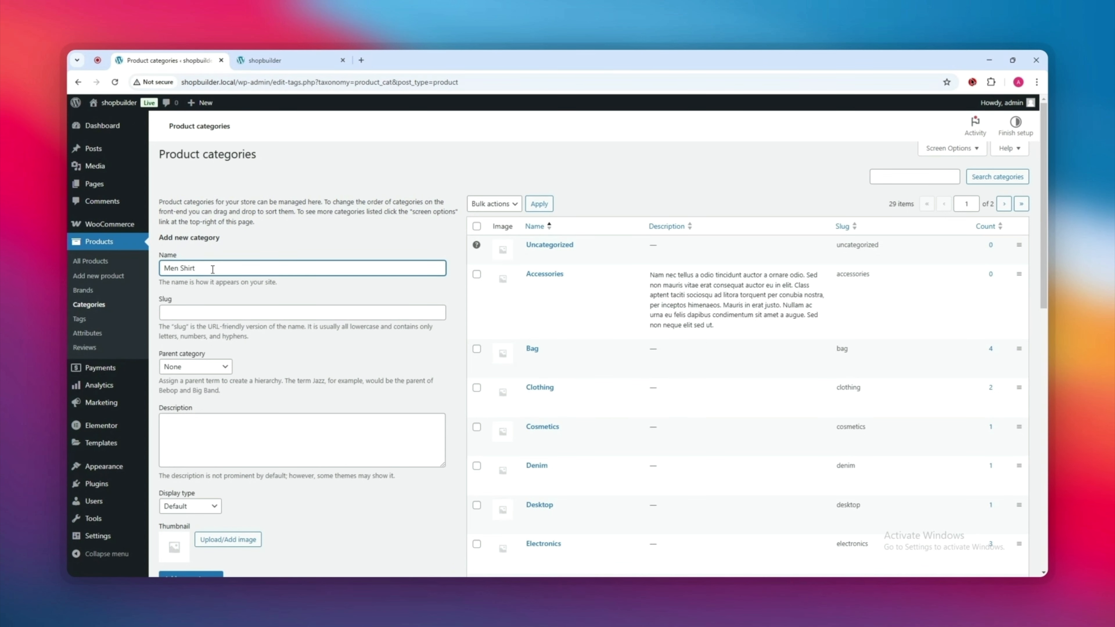
scroll(204, 294, down, 1)
click(193, 316)
scroll(196, 300, down, 3)
click(197, 370)
scroll(189, 351, down, 3)
click(191, 374)
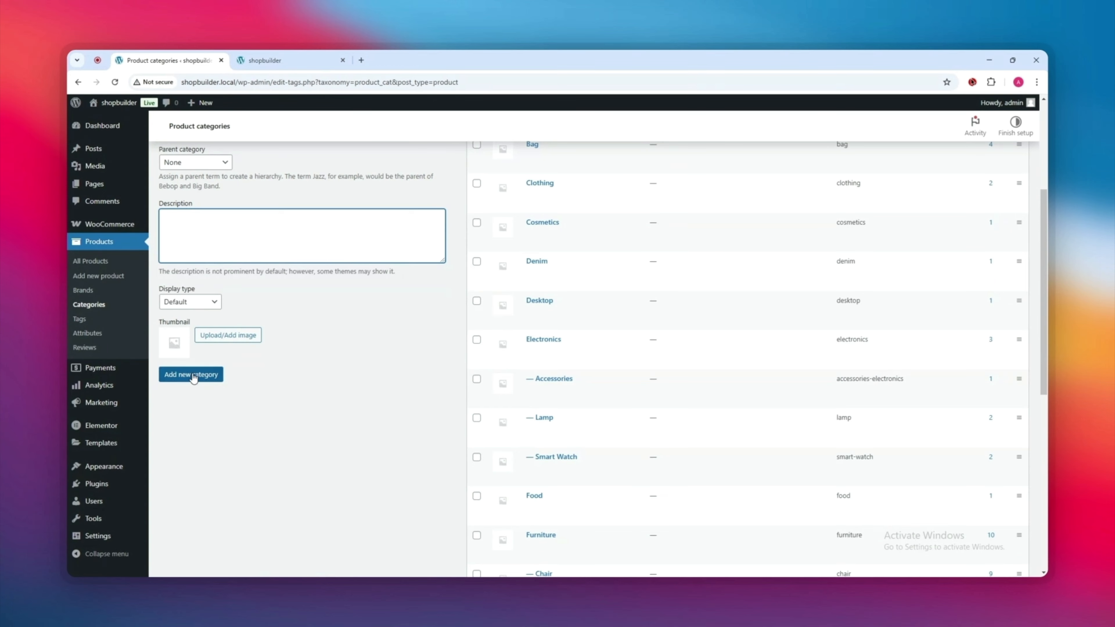
scroll(351, 333, up, 4)
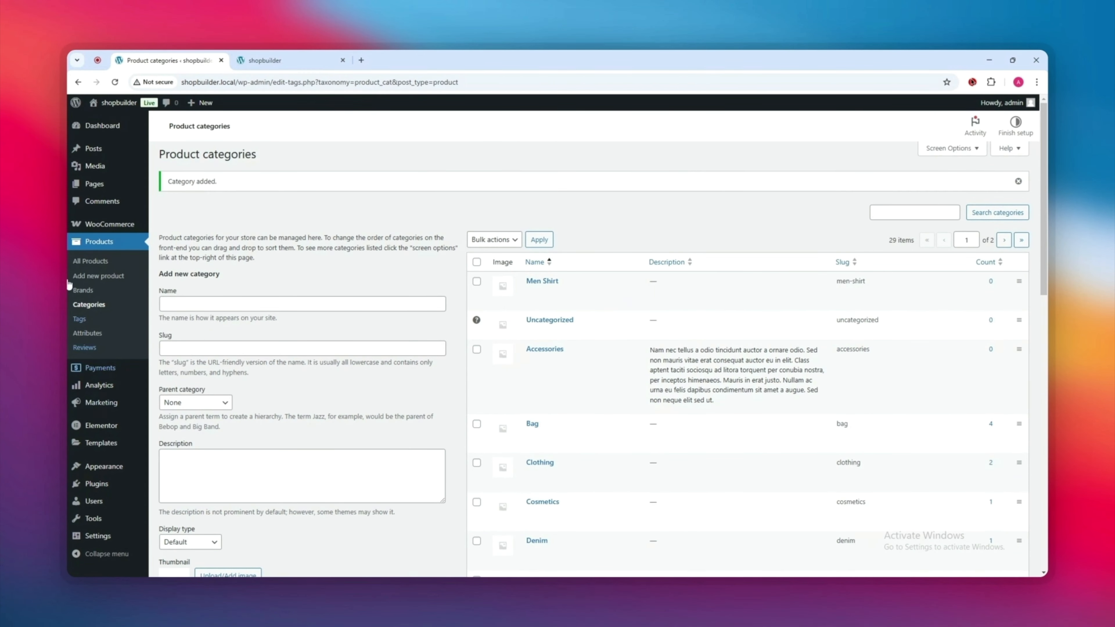
click(100, 277)
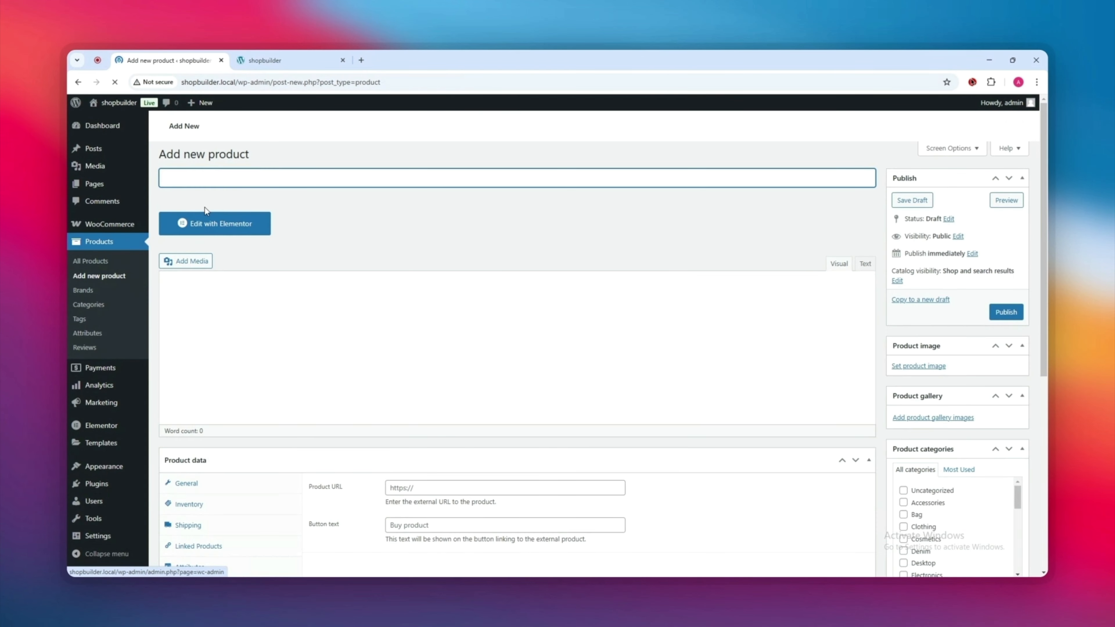
Step: Paste lorem-ipsum placeholder text as the description and set regular price 300 and sale price 260
click(195, 176)
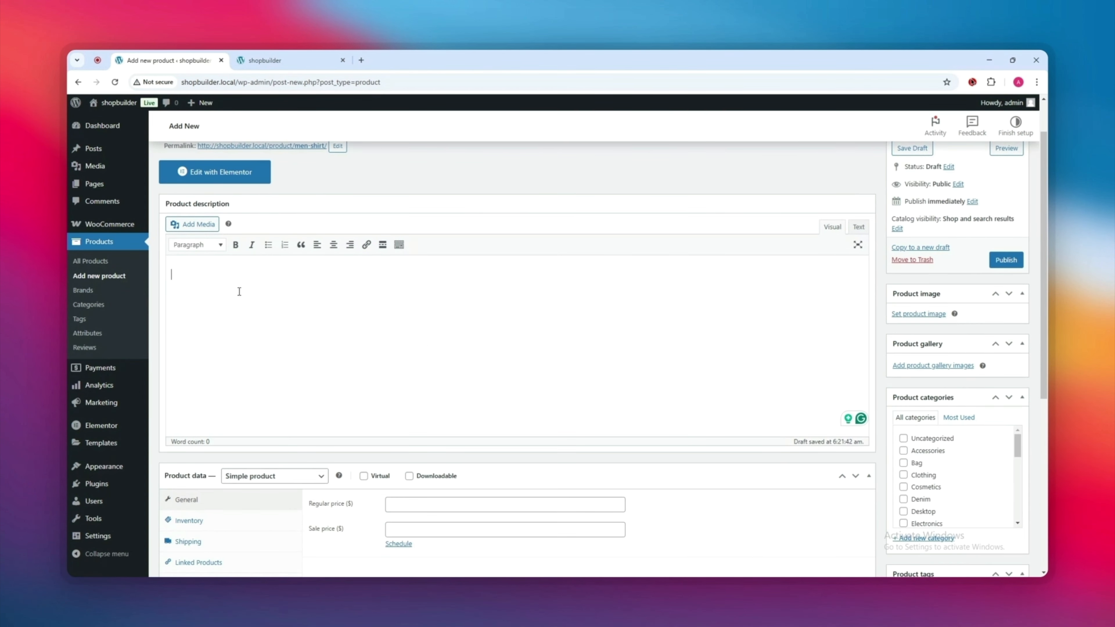
text(It is a long established fact that a reader will be distracted by the readable content of a page when looking at its layout. The point of using Lorem Ipsum is that it has a more-or-less normal distribution of letters, as opposed to using 'Content here, content here', making it look like readable English. Many desktop publishing packages and web page editors now use Lorem Ipsum as their default model text, and a search for 'lorem ipsum' will uncover many web sites still in their infancy.)
scroll(439, 352, down, 2)
click(406, 405)
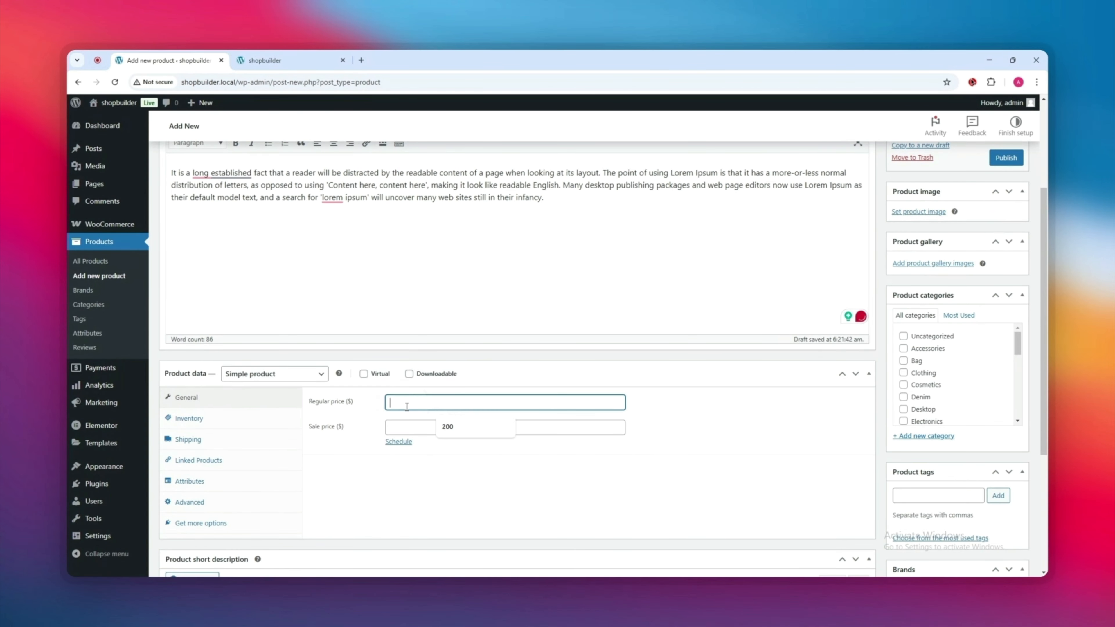
text(300)
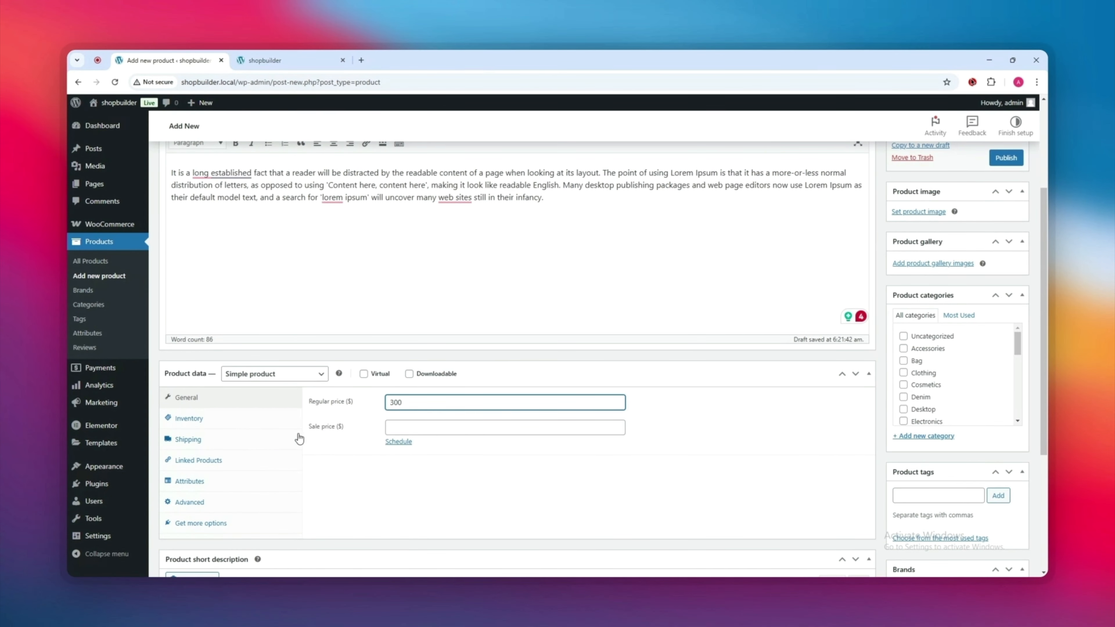
click(394, 428)
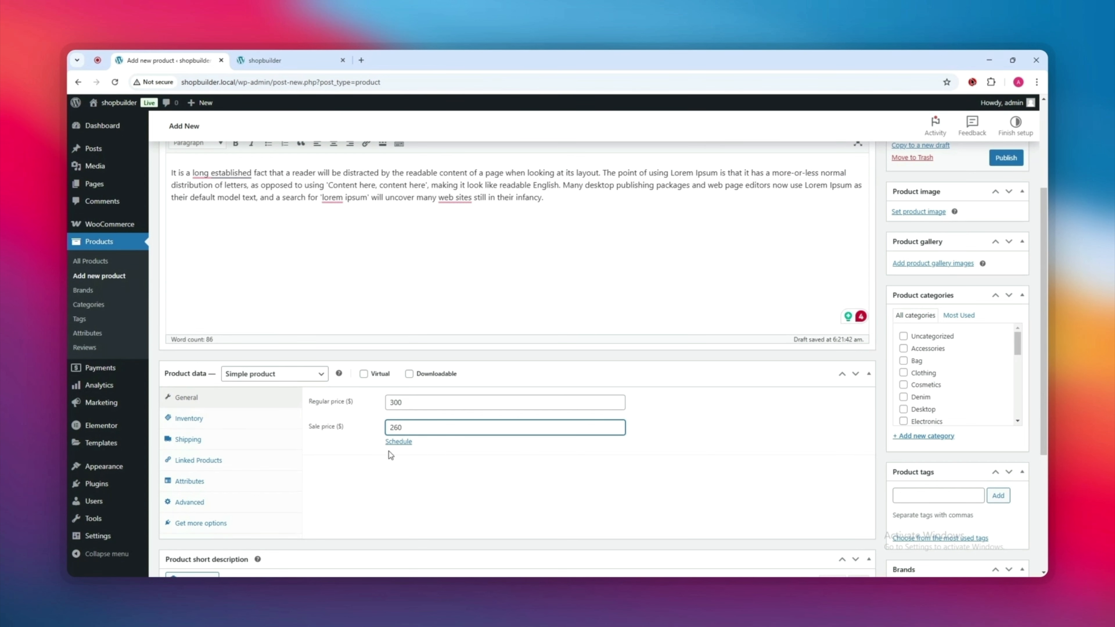
Step: Cut the short description down to its first sentence and tick the Men Shirt category
scroll(417, 409, down, 5)
click(543, 446)
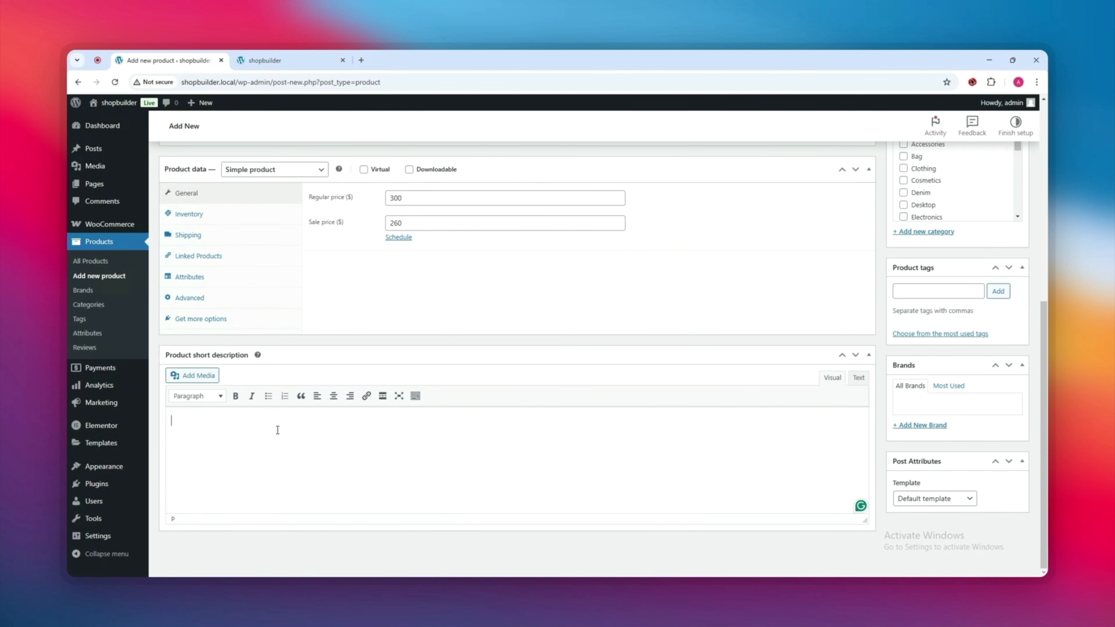
drag(542, 445, 608, 420)
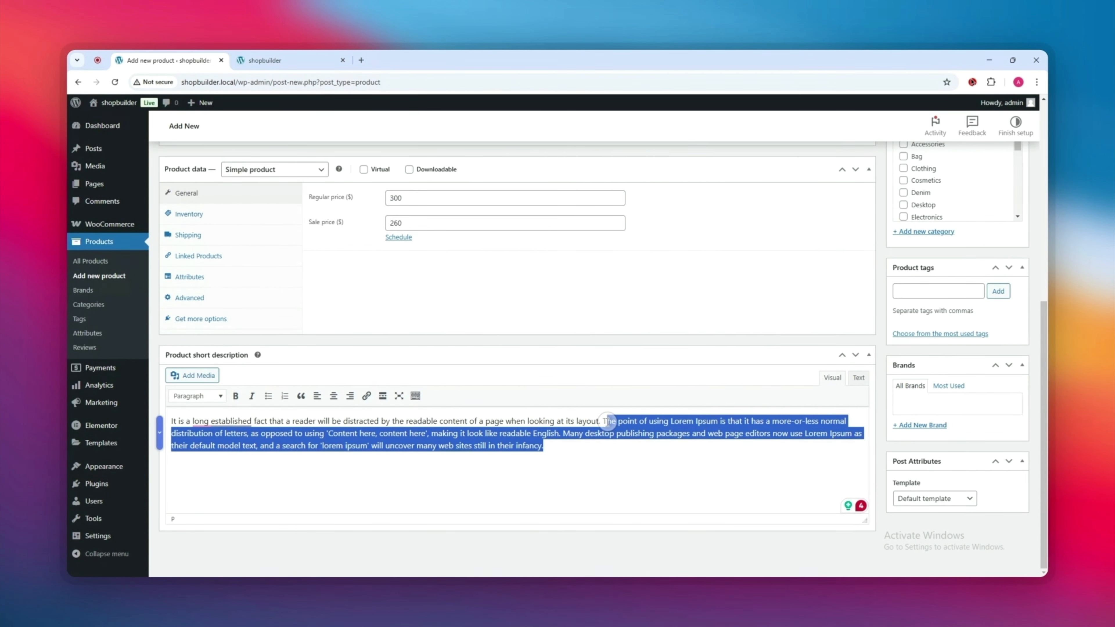
key(BackSpace)
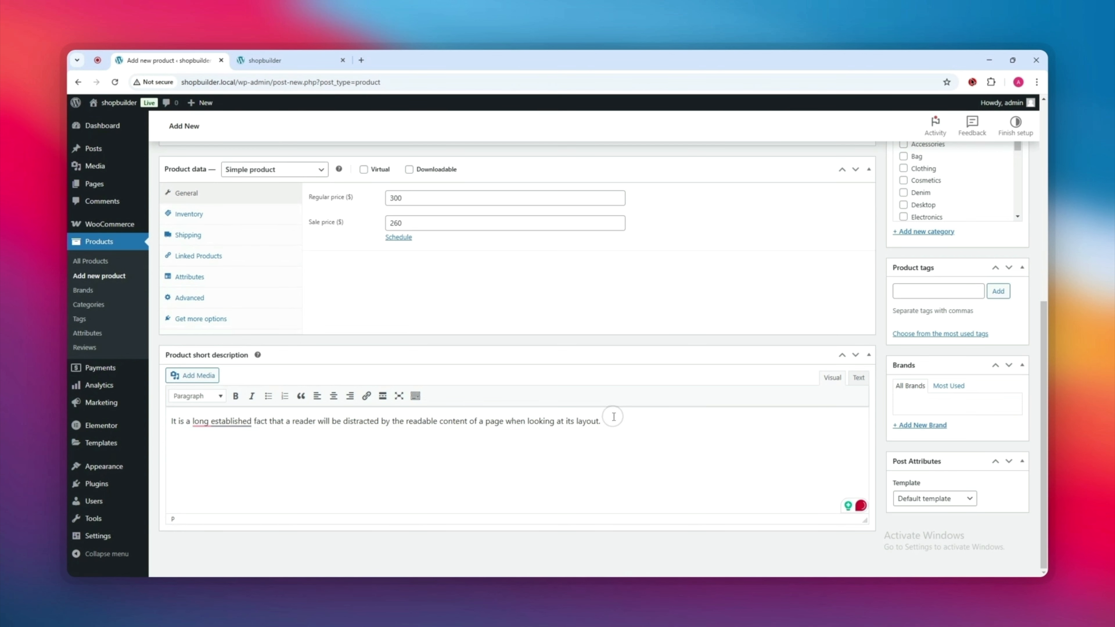
scroll(935, 415, up, 2)
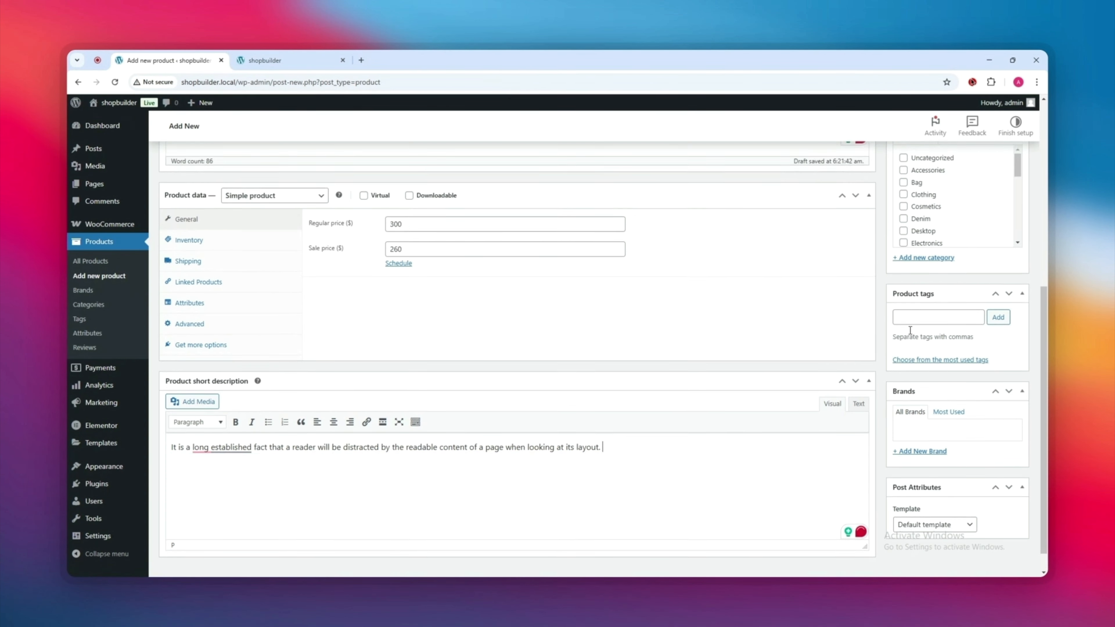
scroll(917, 334, up, 1)
scroll(927, 246, up, 3)
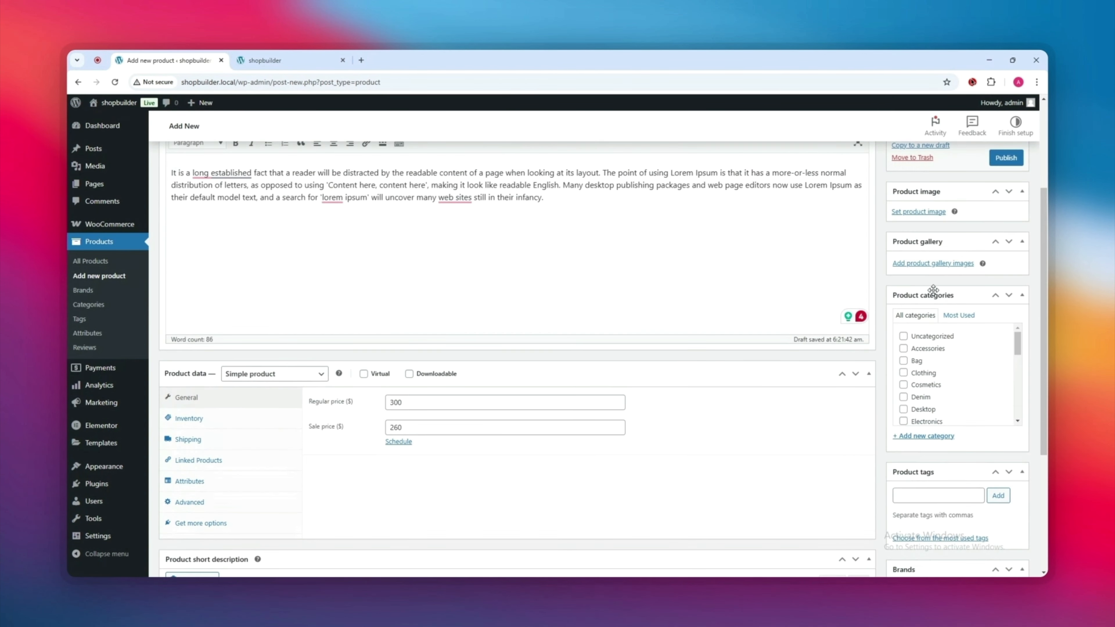
scroll(926, 369, down, 3)
scroll(924, 376, down, 4)
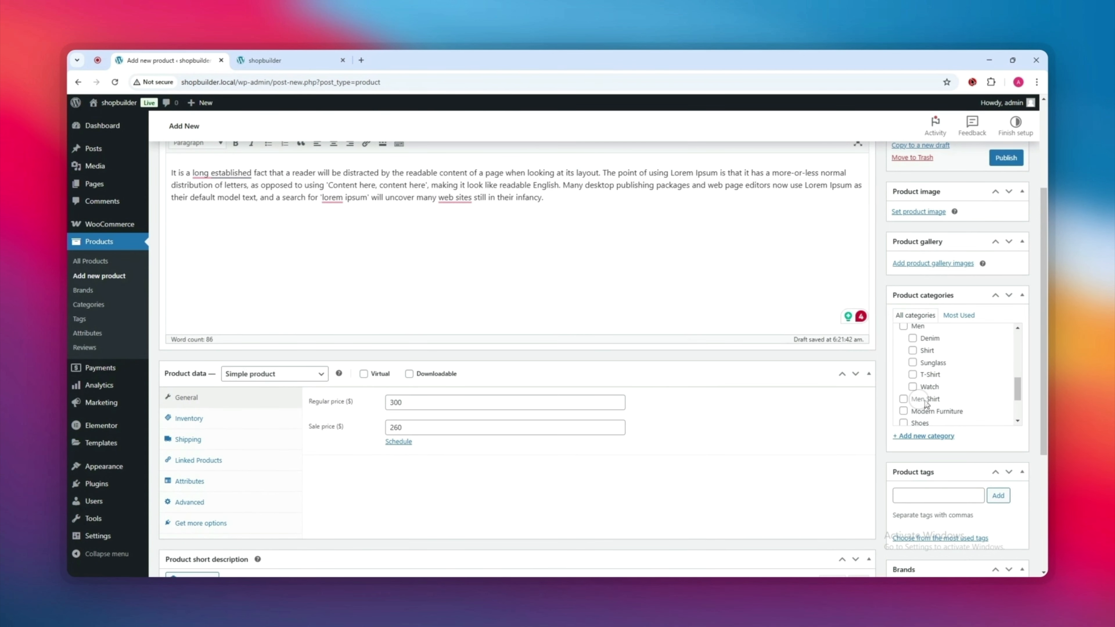
click(924, 401)
scroll(925, 390, up, 5)
scroll(935, 211, up, 2)
Step: Set the purple shirt picture as the main product image
click(936, 315)
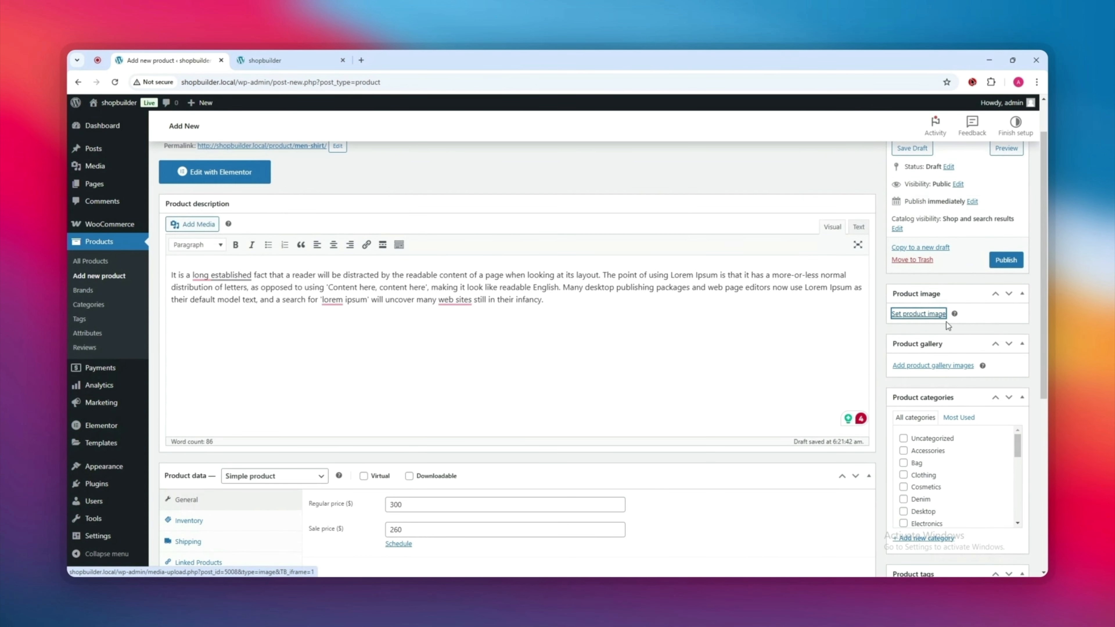
click(360, 235)
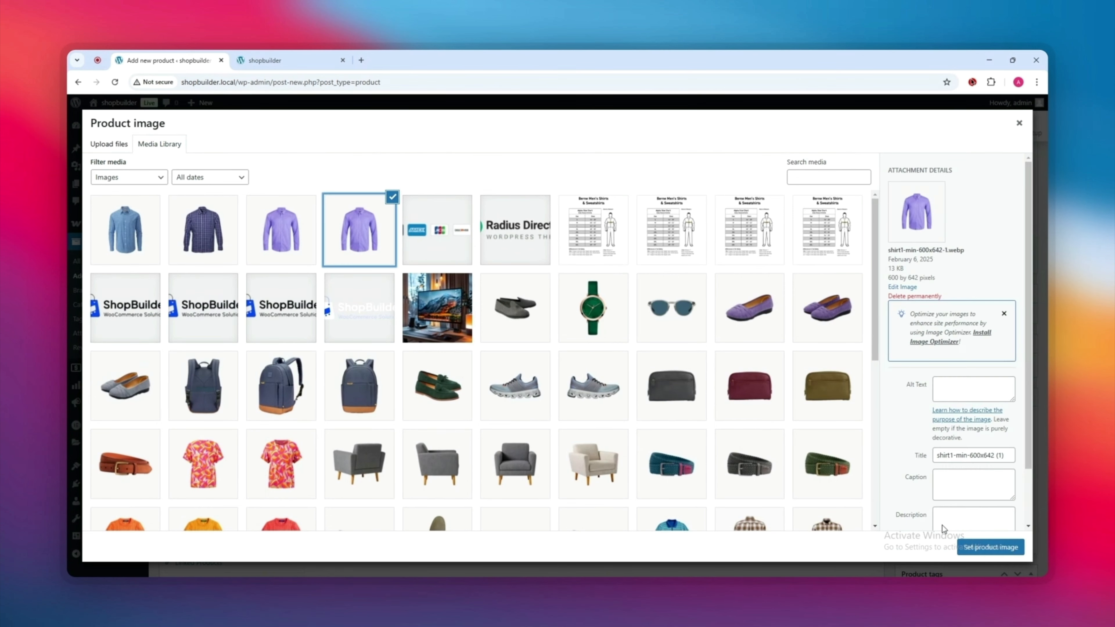
click(1010, 548)
Step: Add the light blue, dark navy and purple shirts to the product gallery
scroll(983, 444, down, 1)
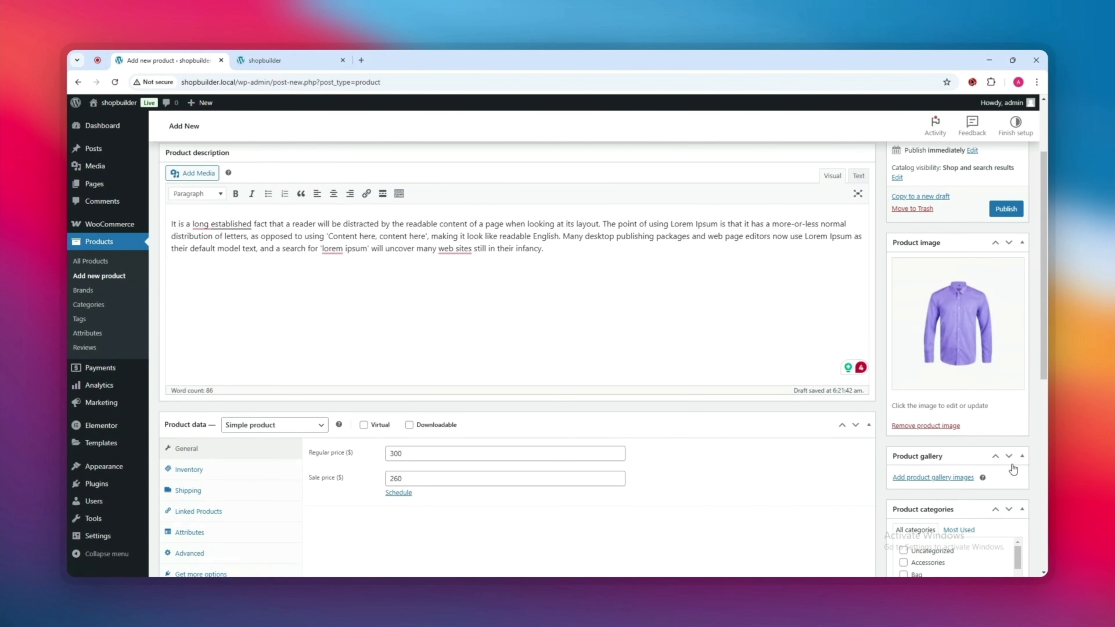
click(956, 479)
click(139, 253)
ctrl+click(210, 251)
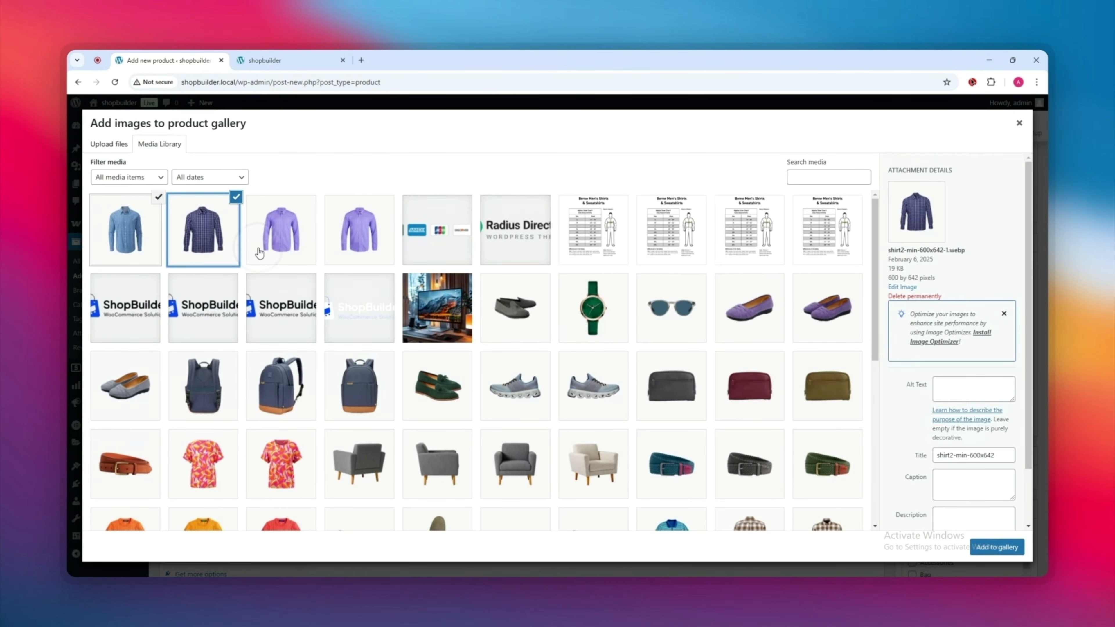
ctrl+click(284, 252)
click(996, 547)
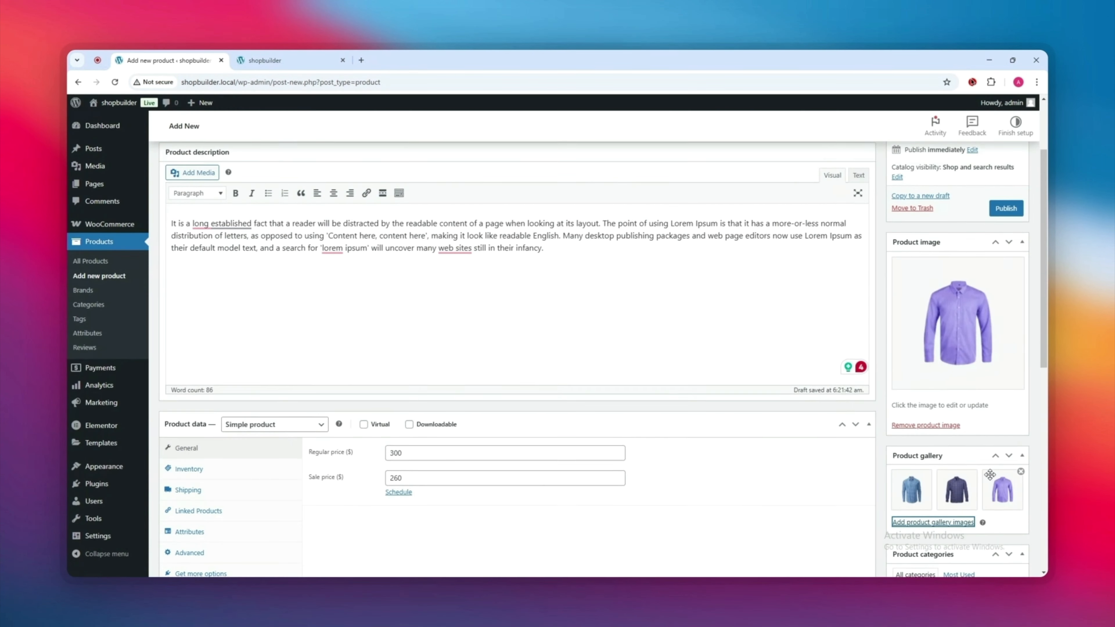
Step: Publish the Men Shirt product and view its live page
scroll(772, 374, up, 7)
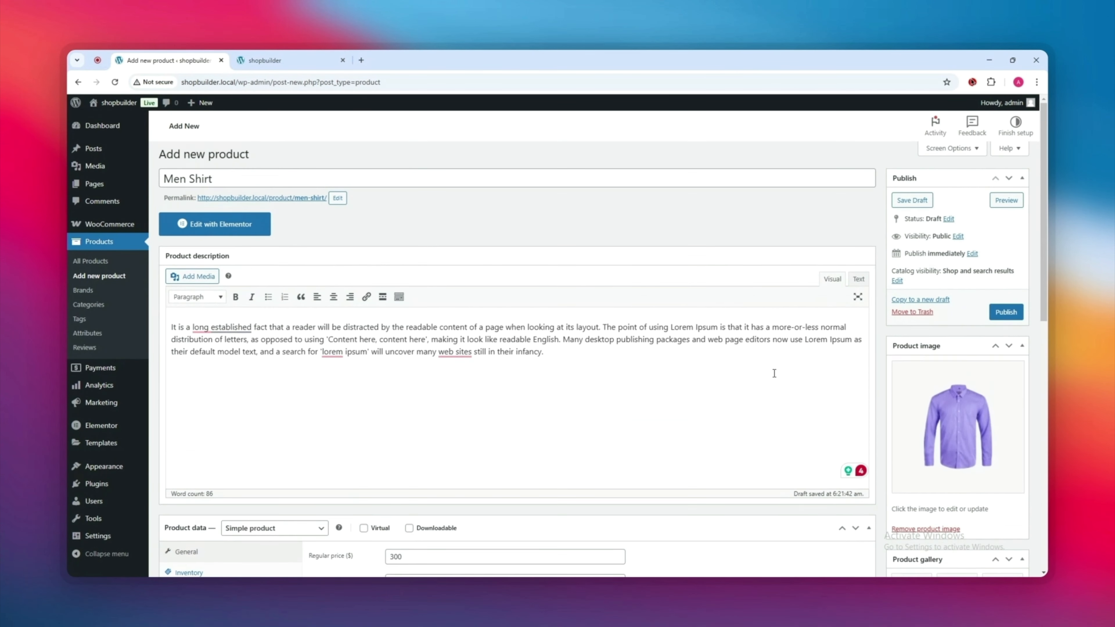
click(1005, 312)
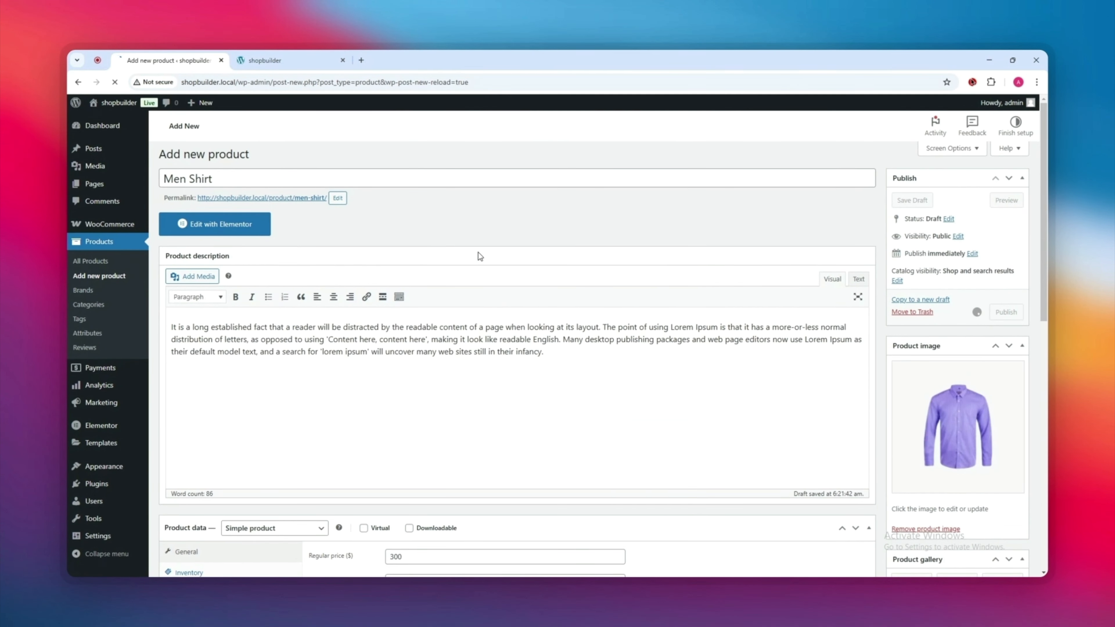
click(251, 184)
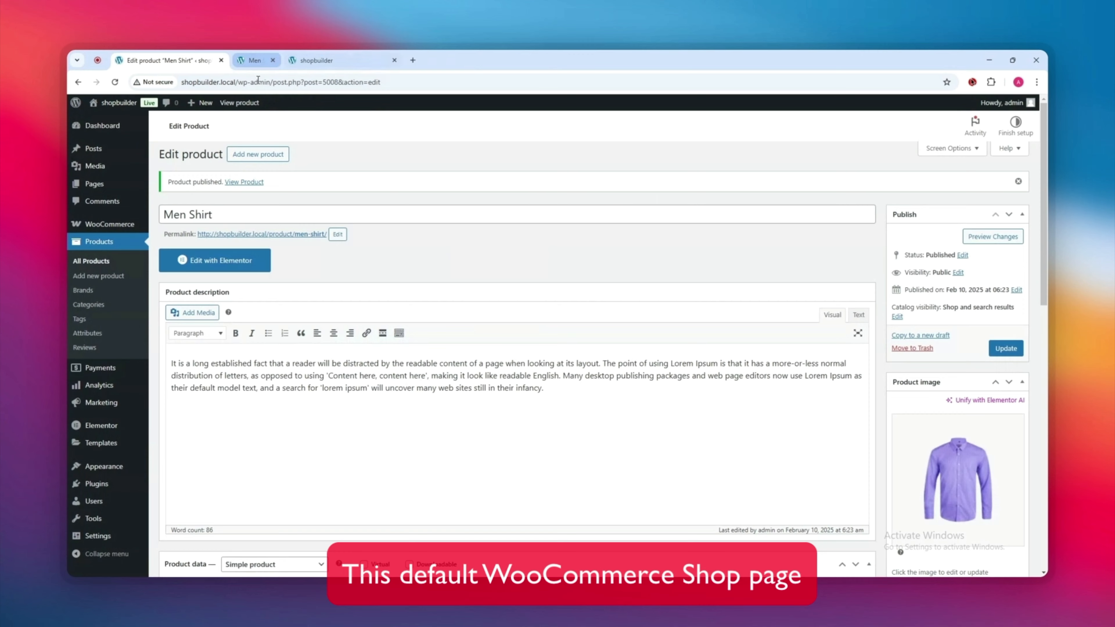
Step: Close the product page and look over the Store page listing 43 products
click(295, 55)
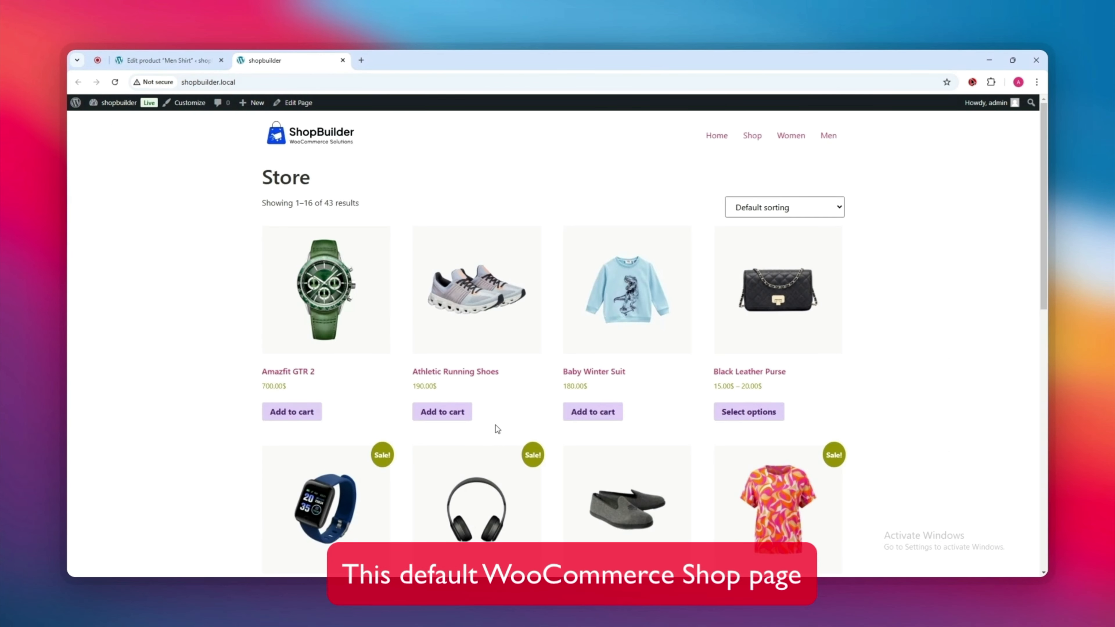
scroll(528, 448, down, 10)
scroll(620, 455, up, 10)
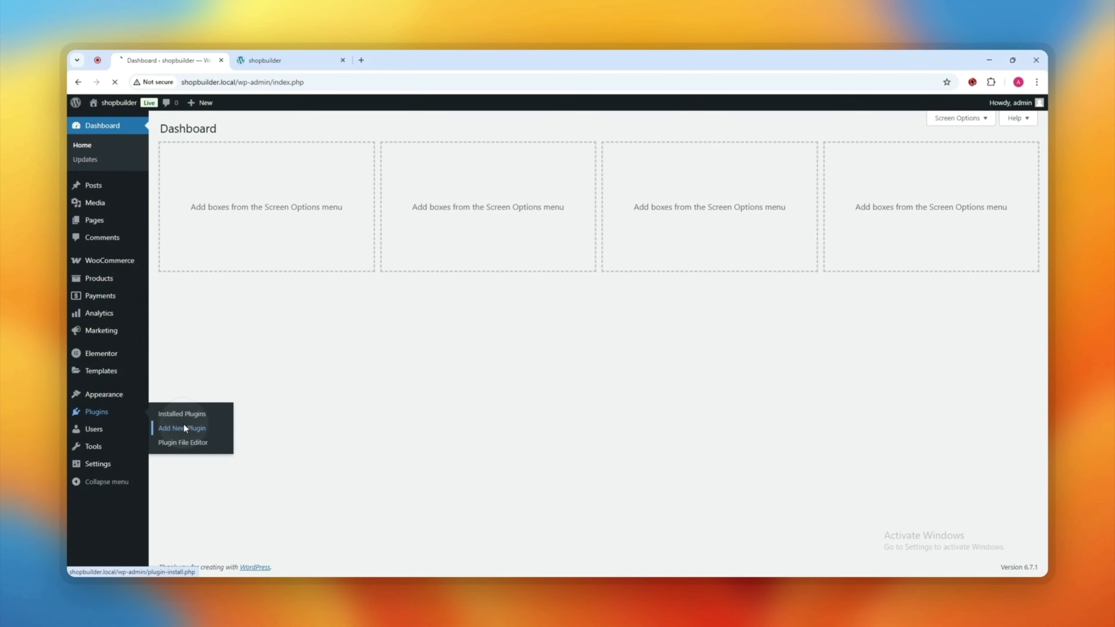
Step: Search 'shopb', install and activate ShopBuilder, and open its Templates Builder list
click(206, 430)
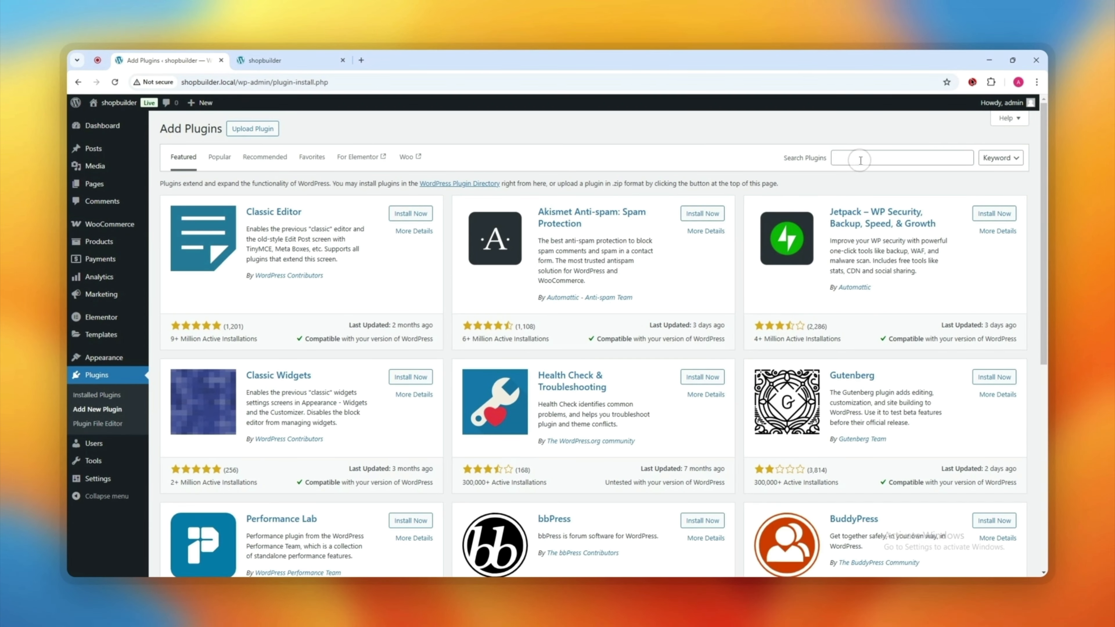
click(860, 160)
text(shop)
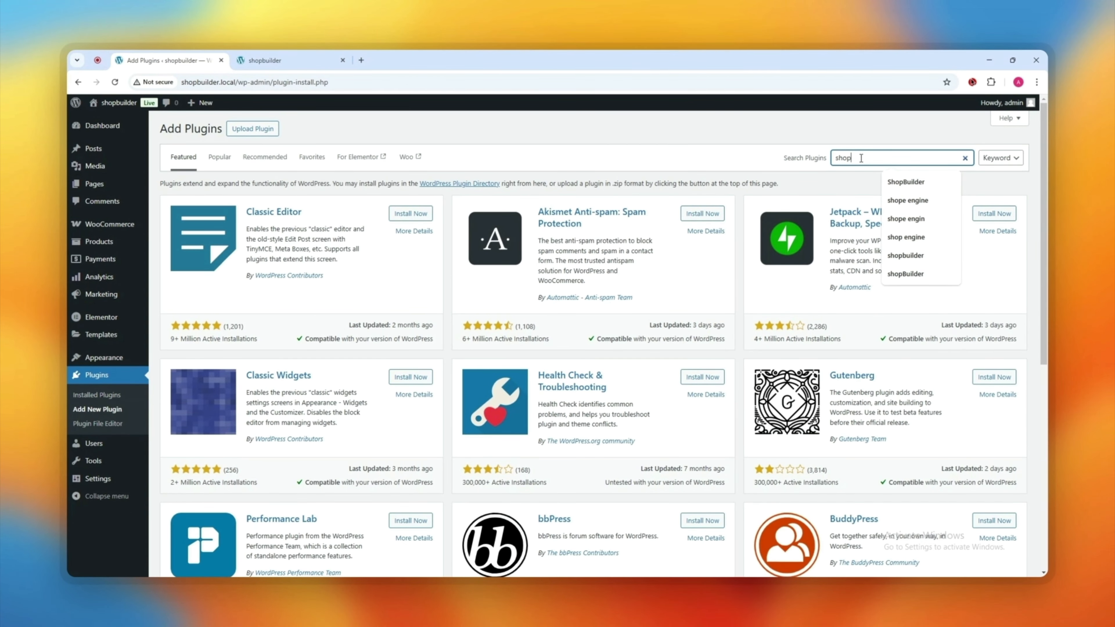
text(builder)
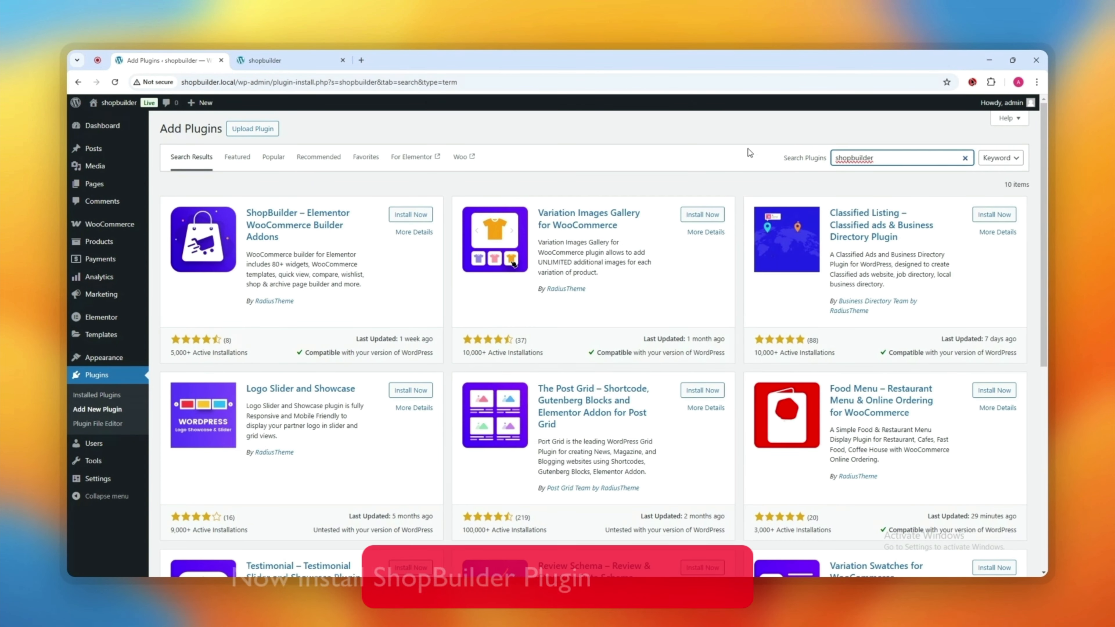
click(411, 218)
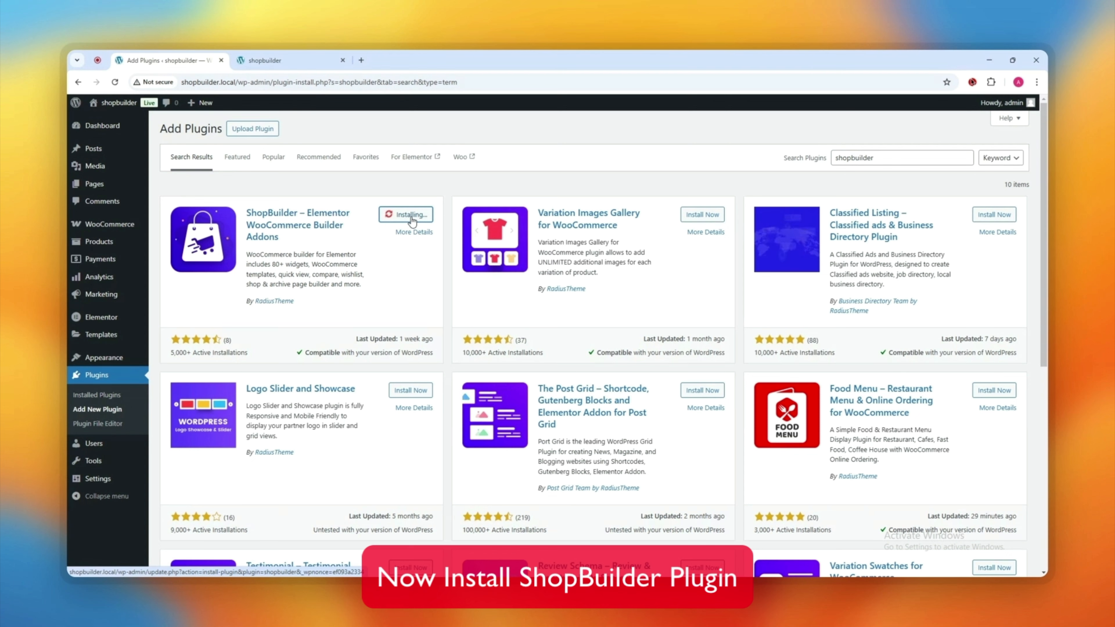
click(413, 215)
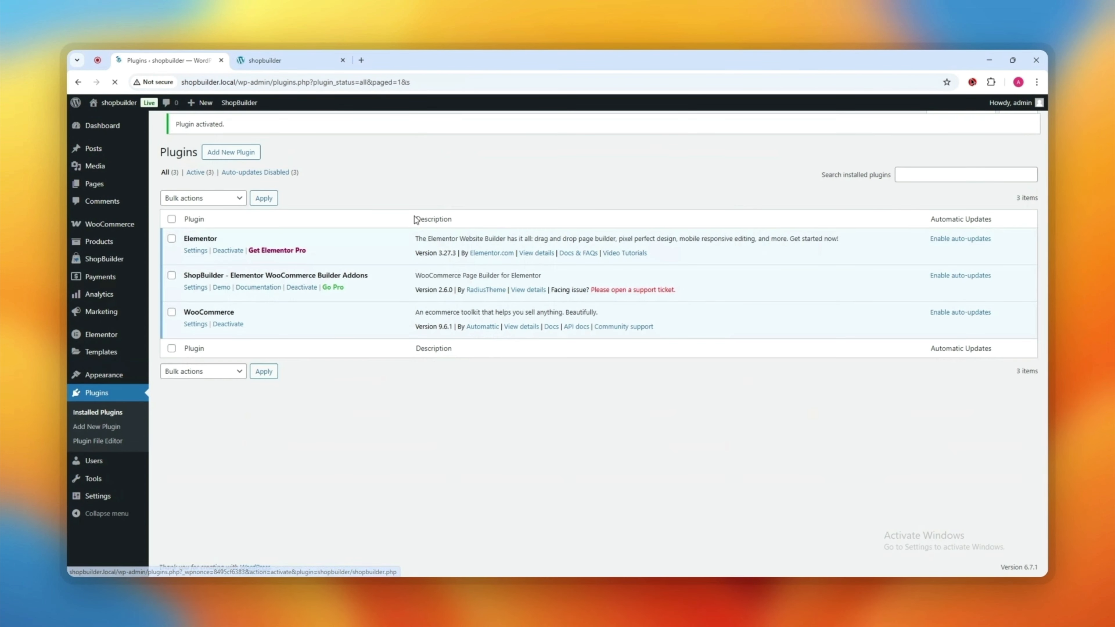
mouse_move(98, 266)
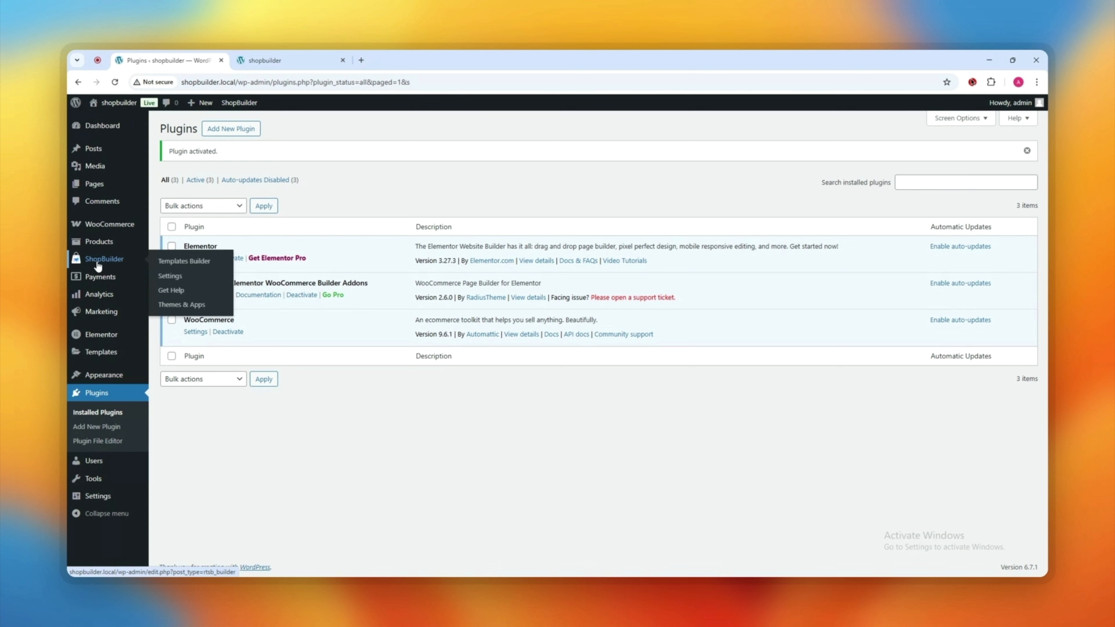
click(177, 262)
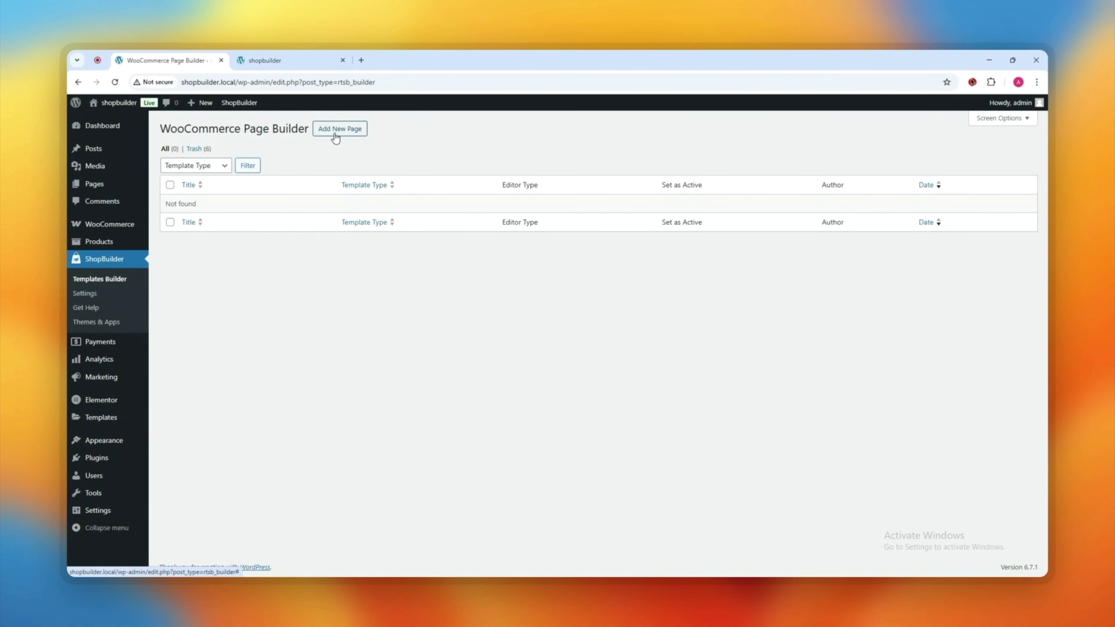
Step: Start a new 'Shop page' template of type Shop with the Elementor editor, set active
click(335, 138)
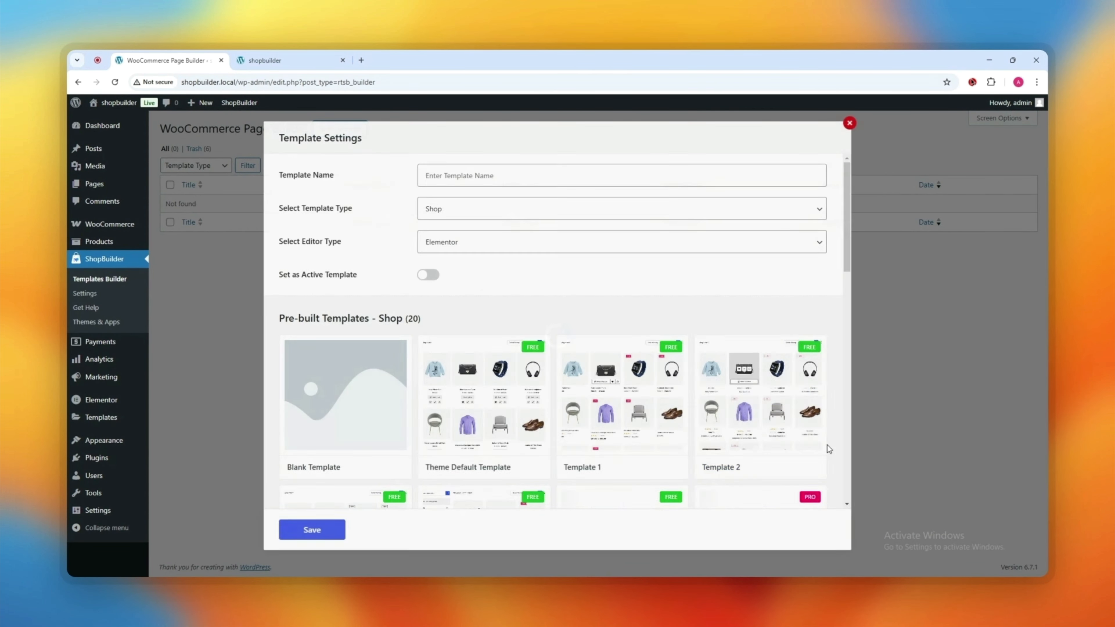
click(510, 175)
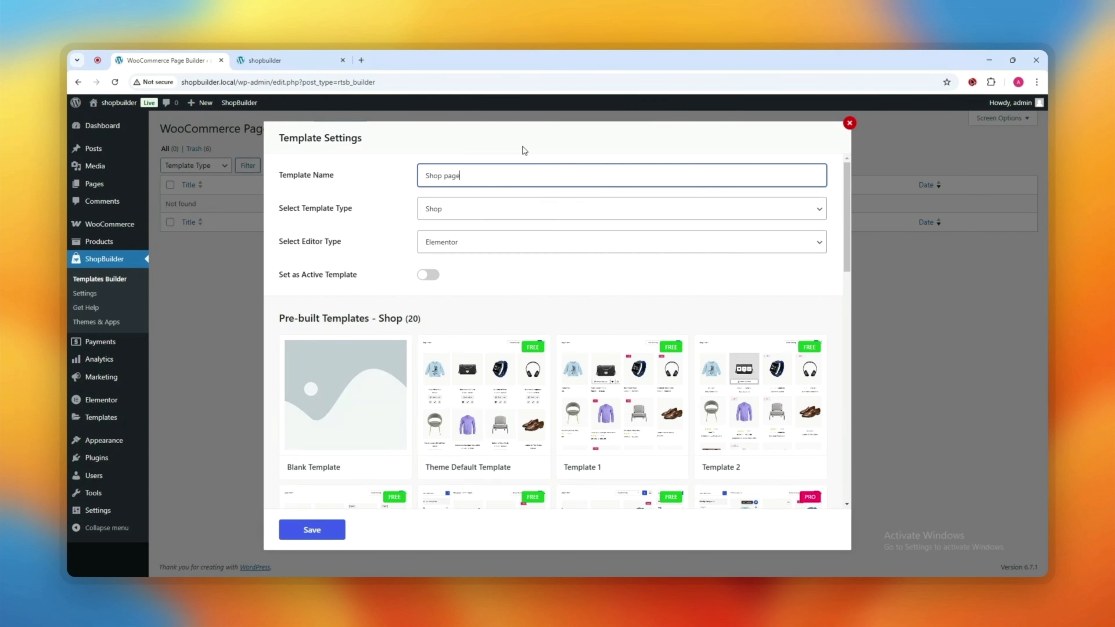
click(487, 212)
click(461, 224)
click(452, 243)
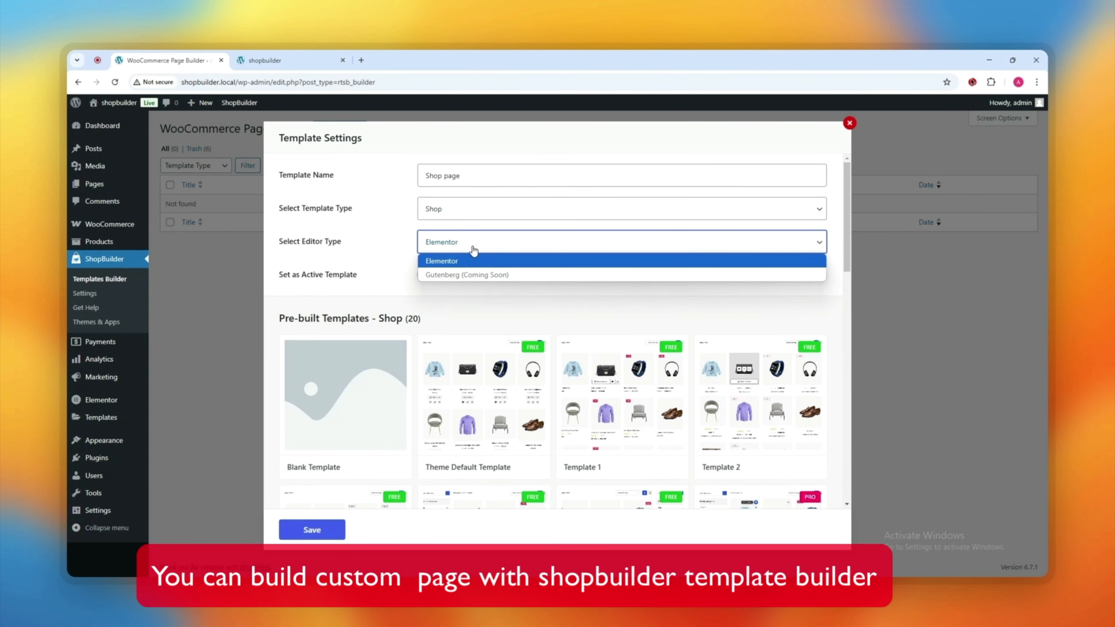
click(467, 260)
drag(276, 277, 384, 281)
click(427, 275)
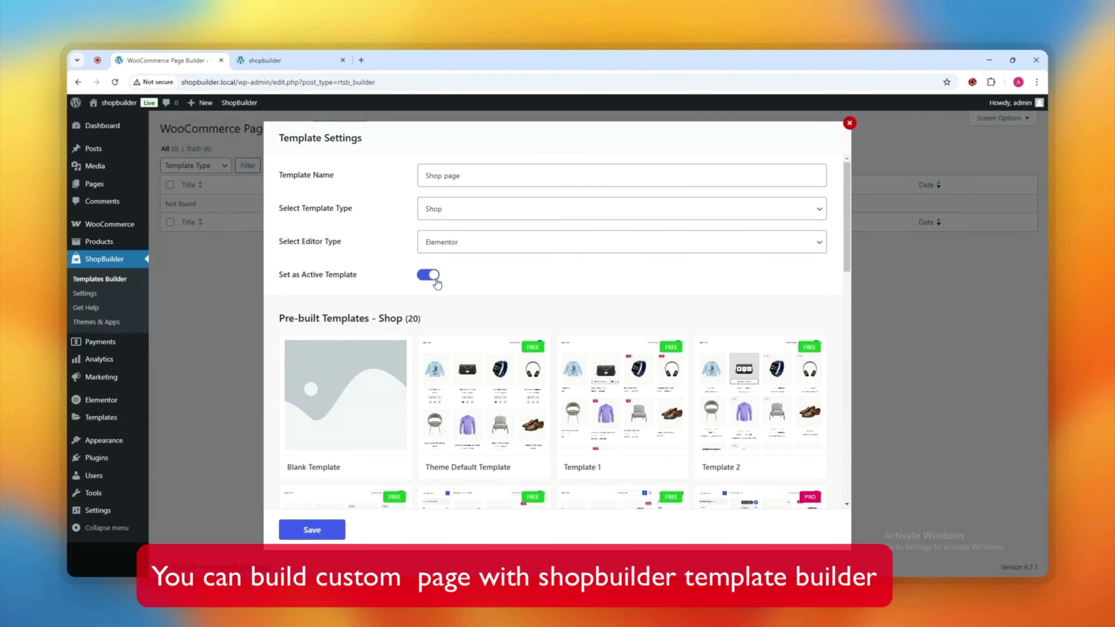
Step: Create the template from the Blank Template design and open it in Elementor
scroll(479, 294, down, 2)
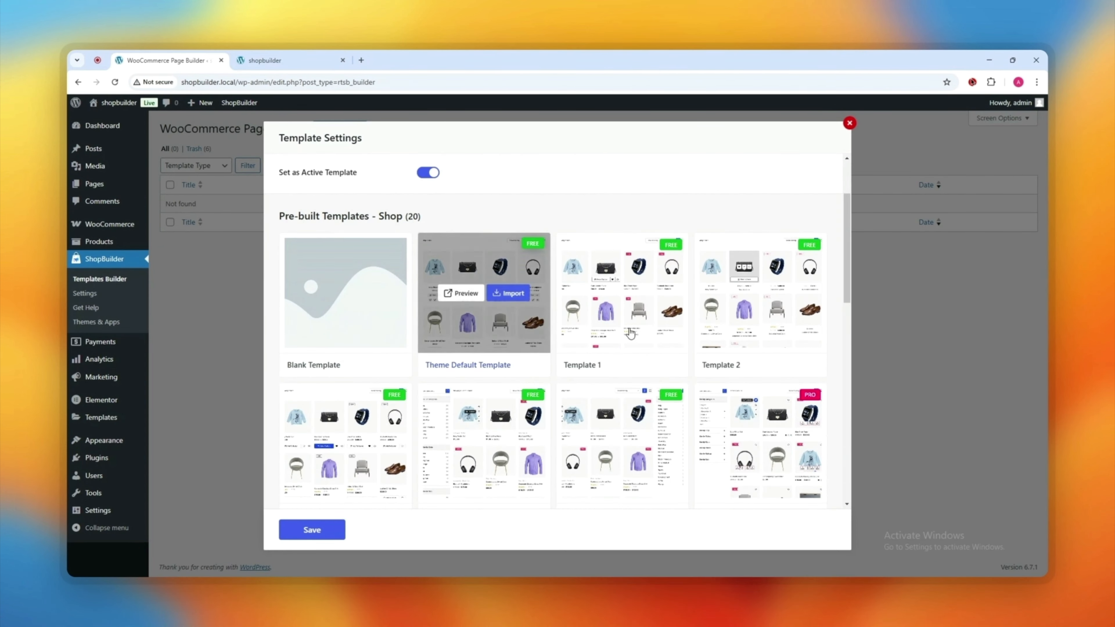
scroll(432, 414, down, 3)
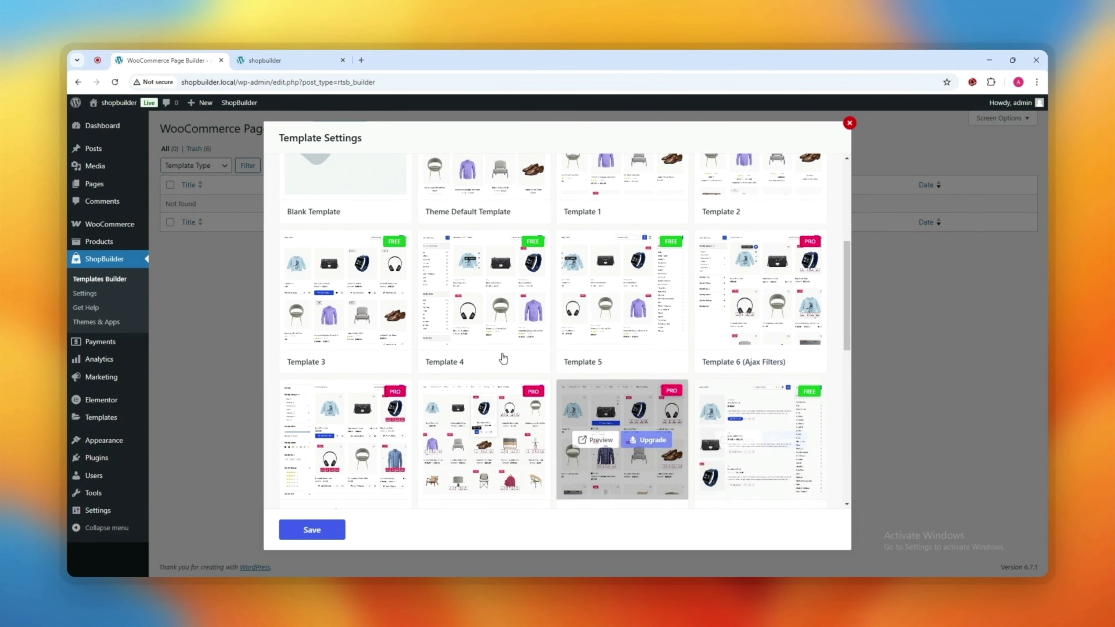
scroll(518, 373, up, 5)
click(364, 345)
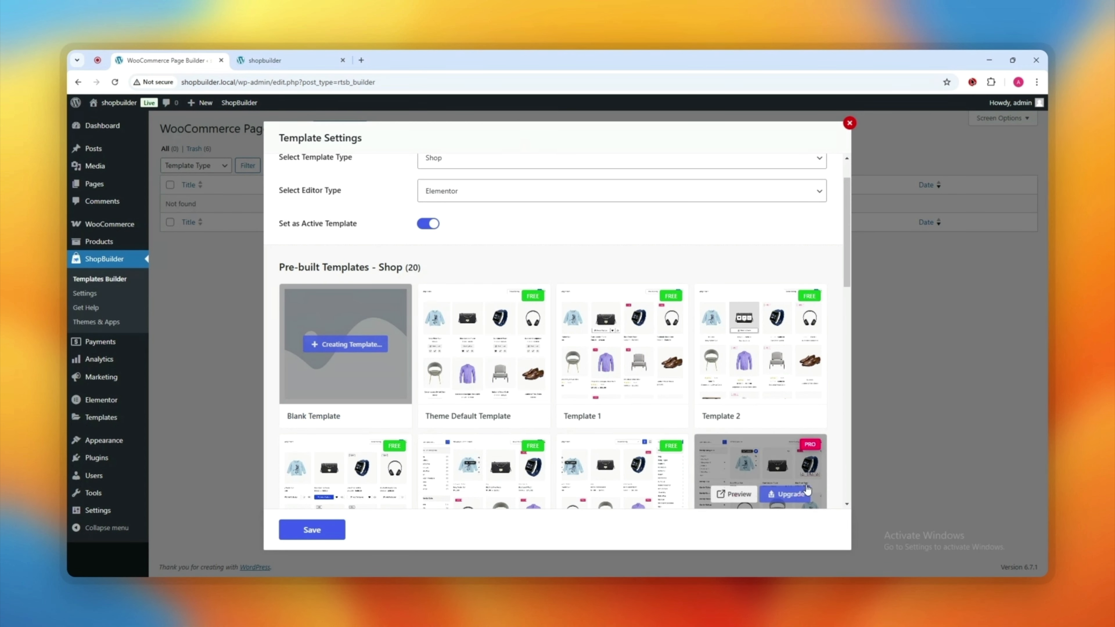
click(806, 537)
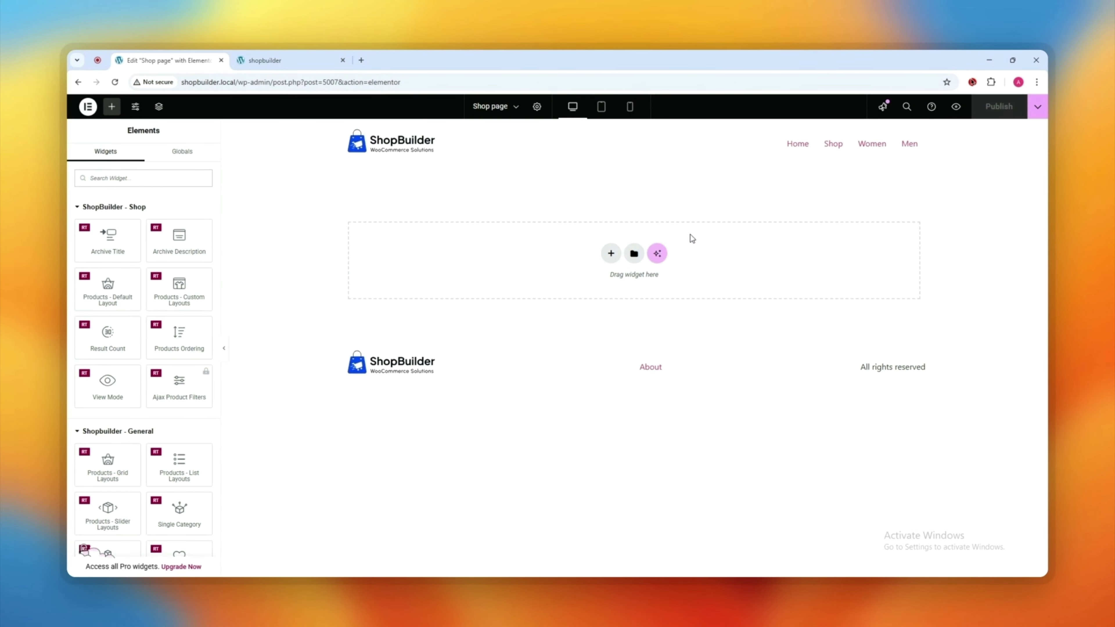
Step: Add a single-column Flexbox container holding a centered Archive Title
click(611, 253)
click(603, 282)
click(493, 275)
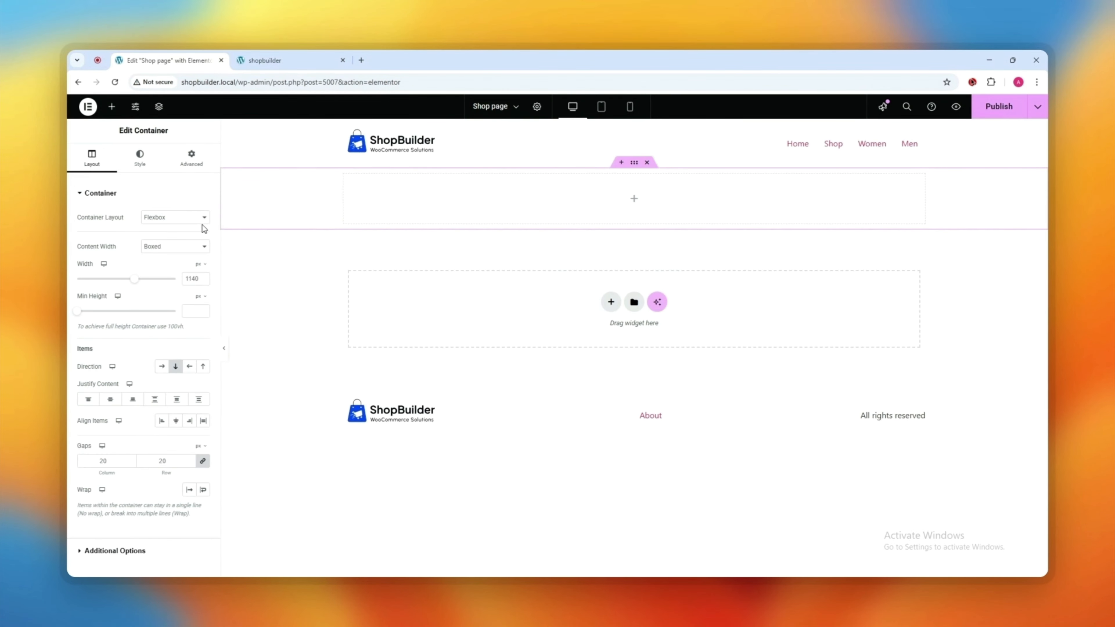
click(112, 106)
drag(113, 249, 540, 207)
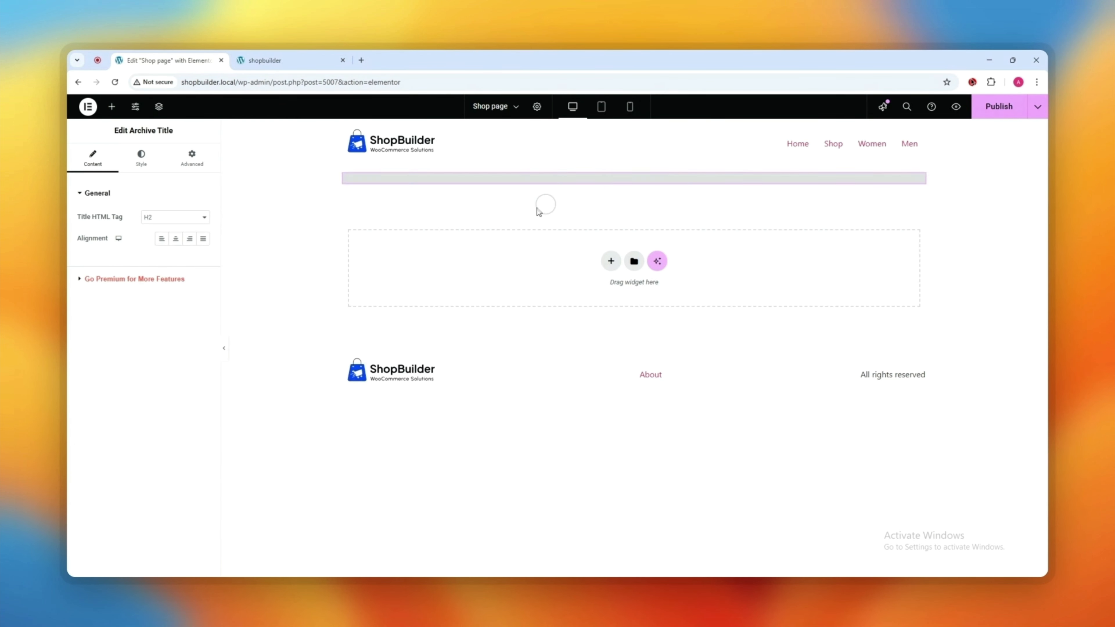
click(180, 242)
Step: Add a two-column container, duplicate a column into three, and place Result Count in the first
click(611, 283)
click(600, 310)
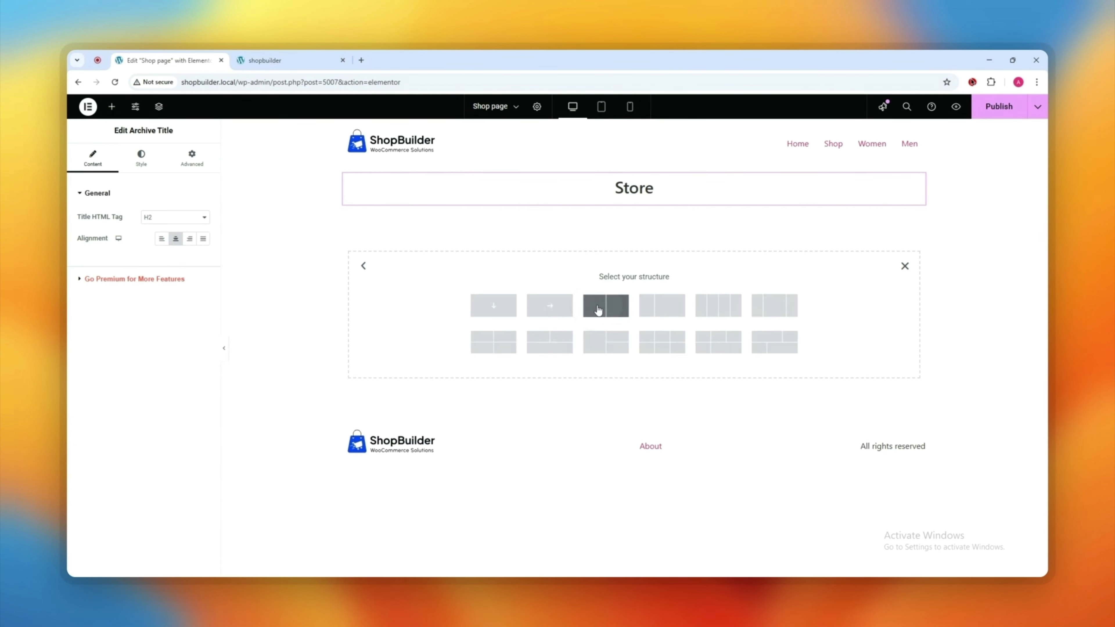
click(600, 310)
right_click(645, 225)
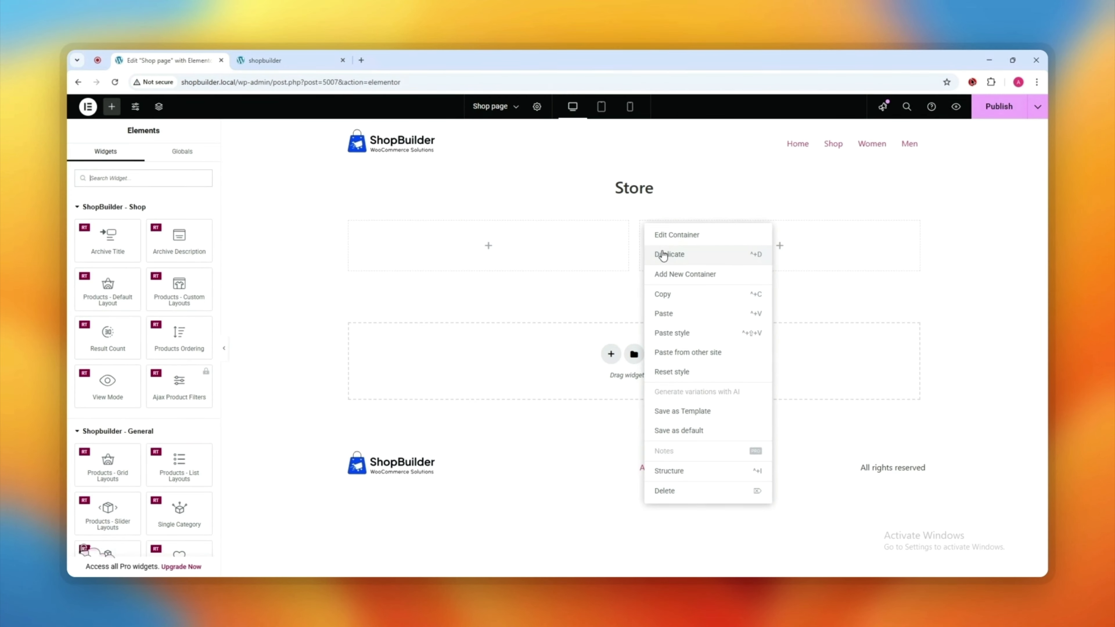
click(665, 255)
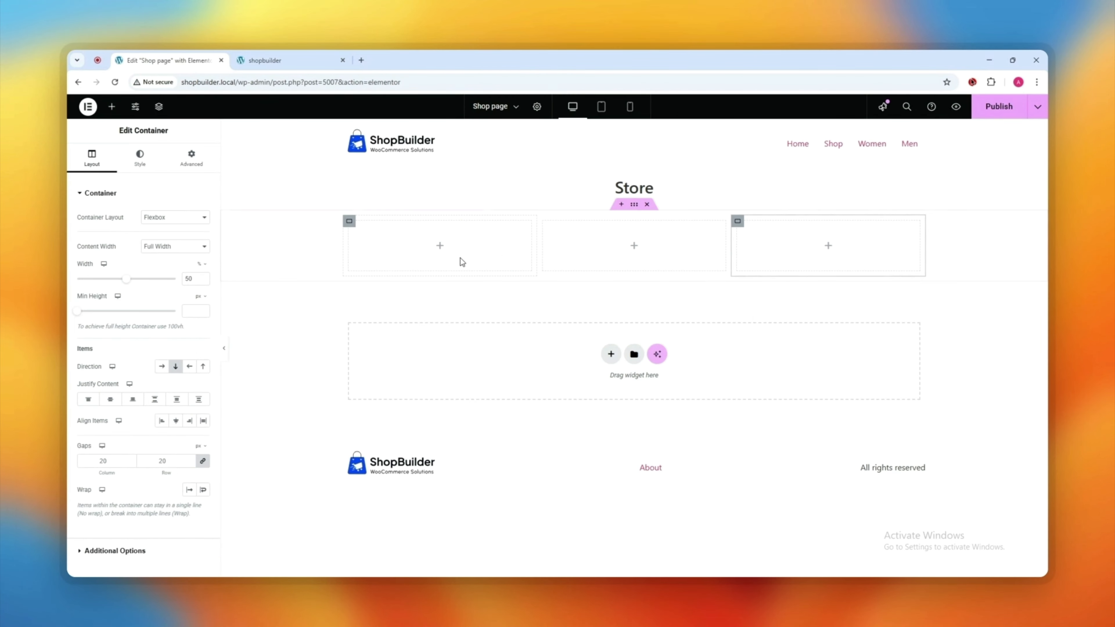
click(440, 245)
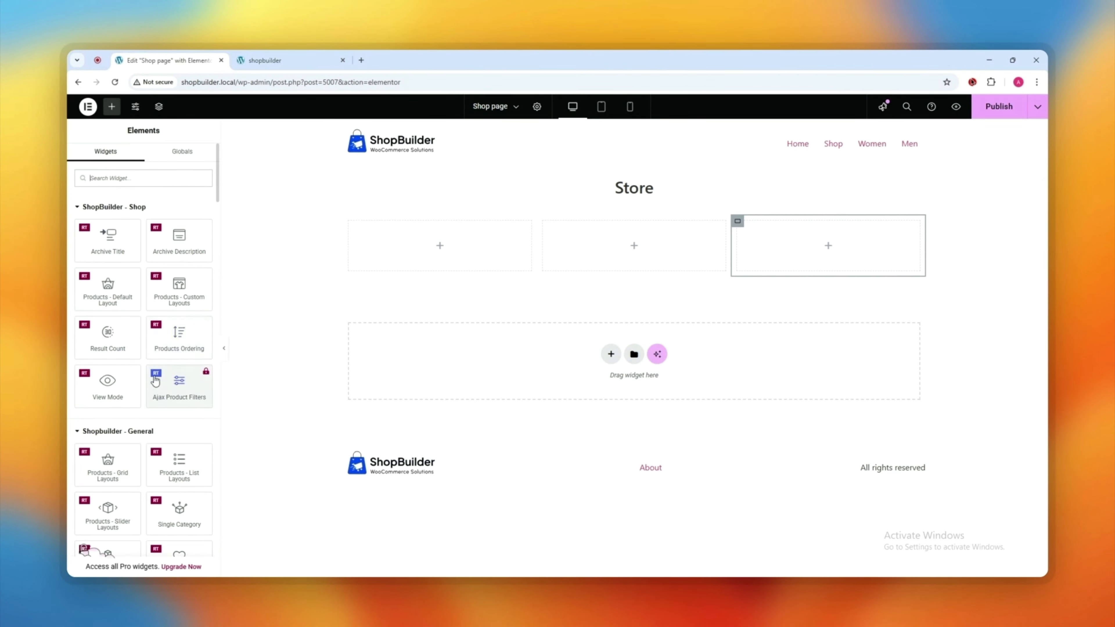
mouse_move(102, 345)
mouse_down()
mouse_move(458, 341)
mouse_move(467, 246)
mouse_up()
Step: Set the Result Count text to 500 (Medium) font weight
click(203, 217)
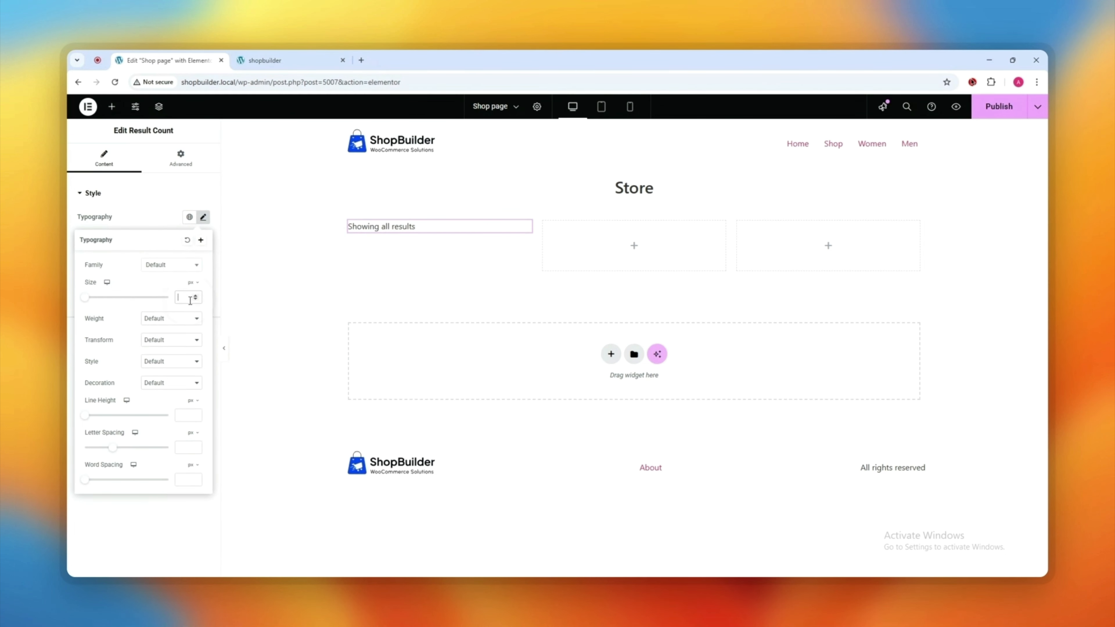
click(170, 319)
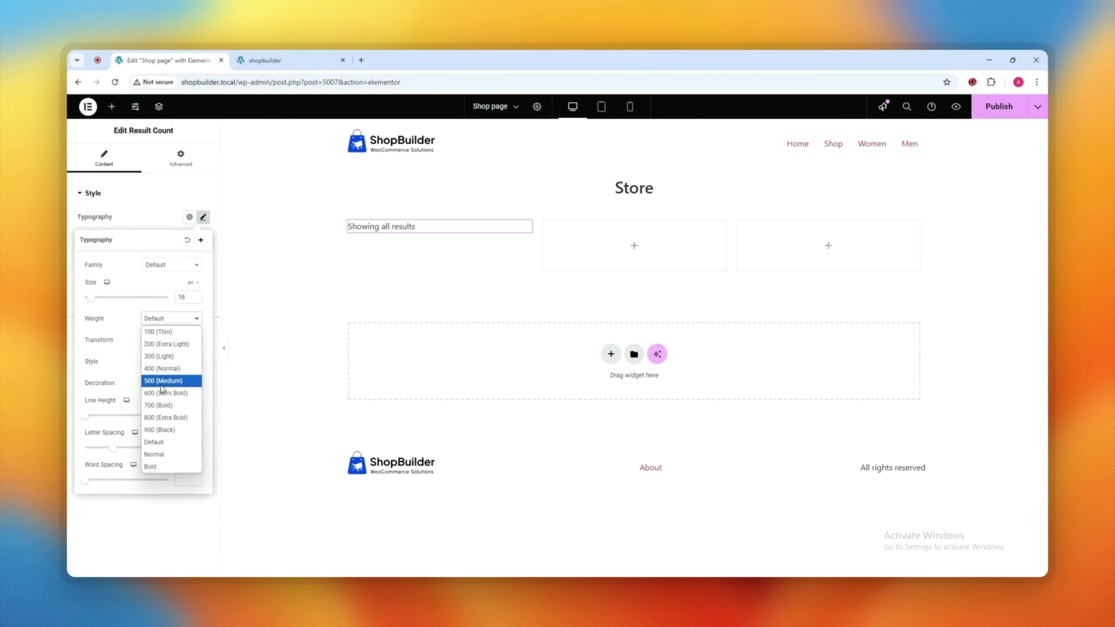
click(160, 381)
click(150, 182)
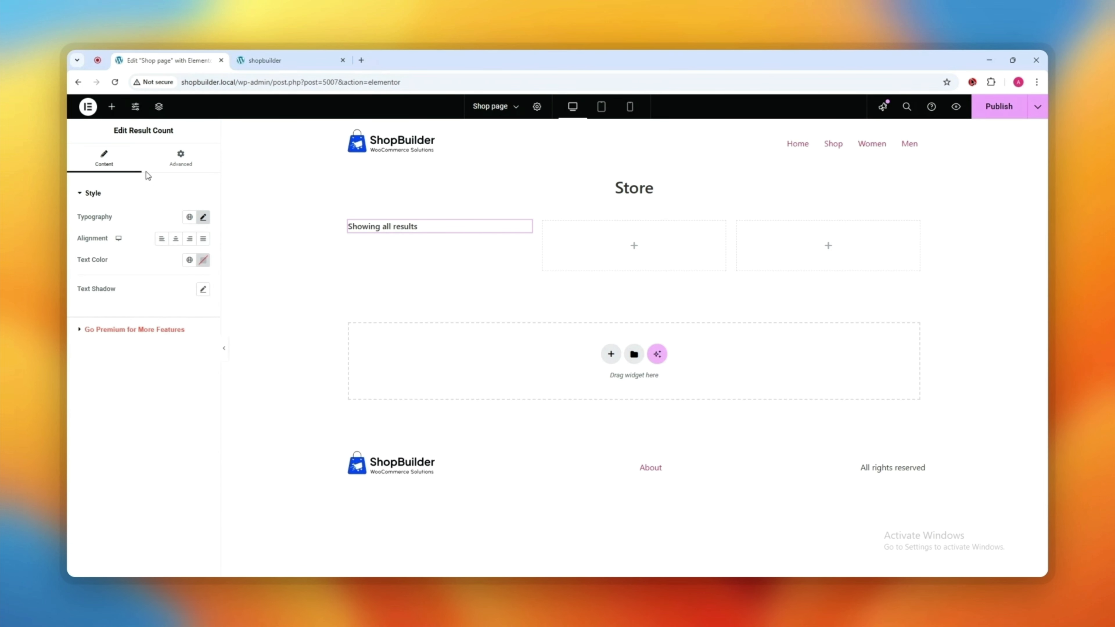
Step: Place the Products Ordering sorting dropdown in the second column
click(112, 106)
drag(176, 336, 623, 259)
click(615, 230)
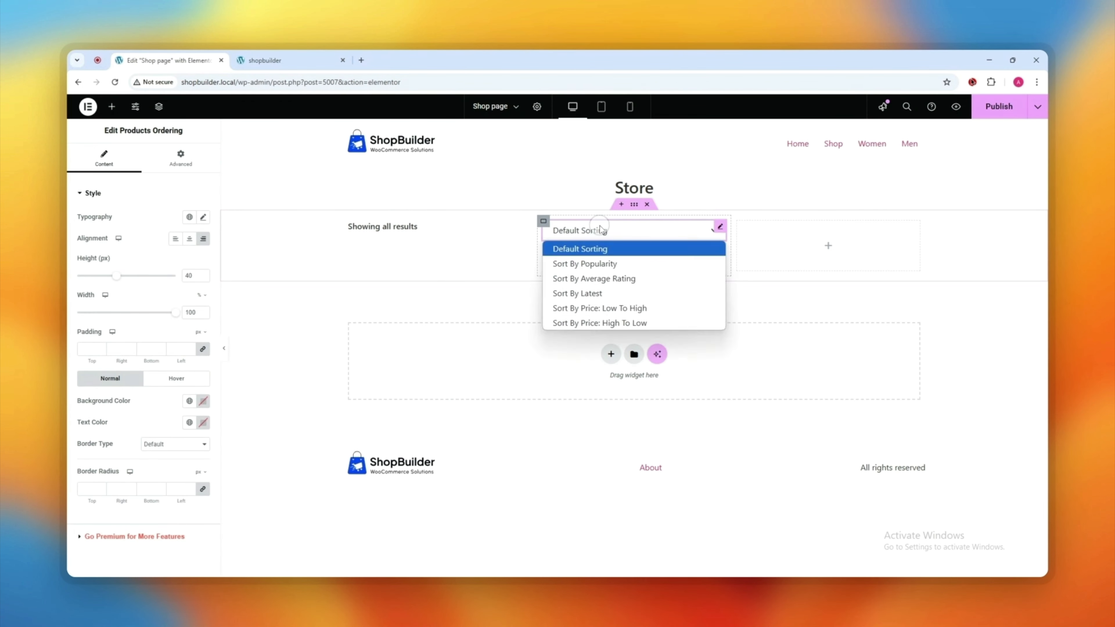
click(200, 219)
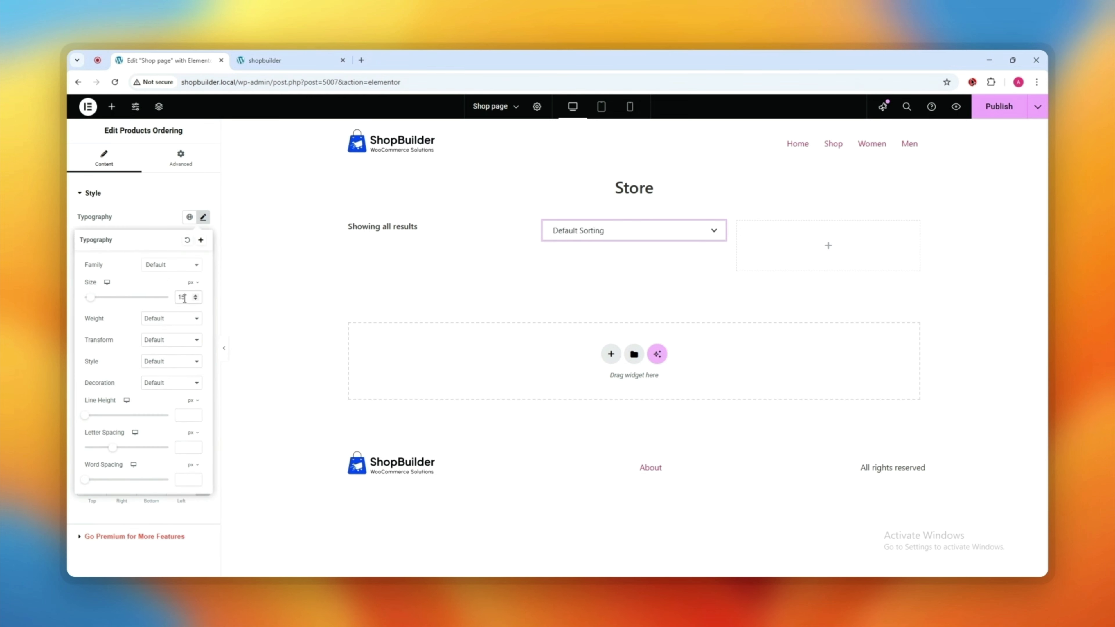
click(164, 197)
click(174, 202)
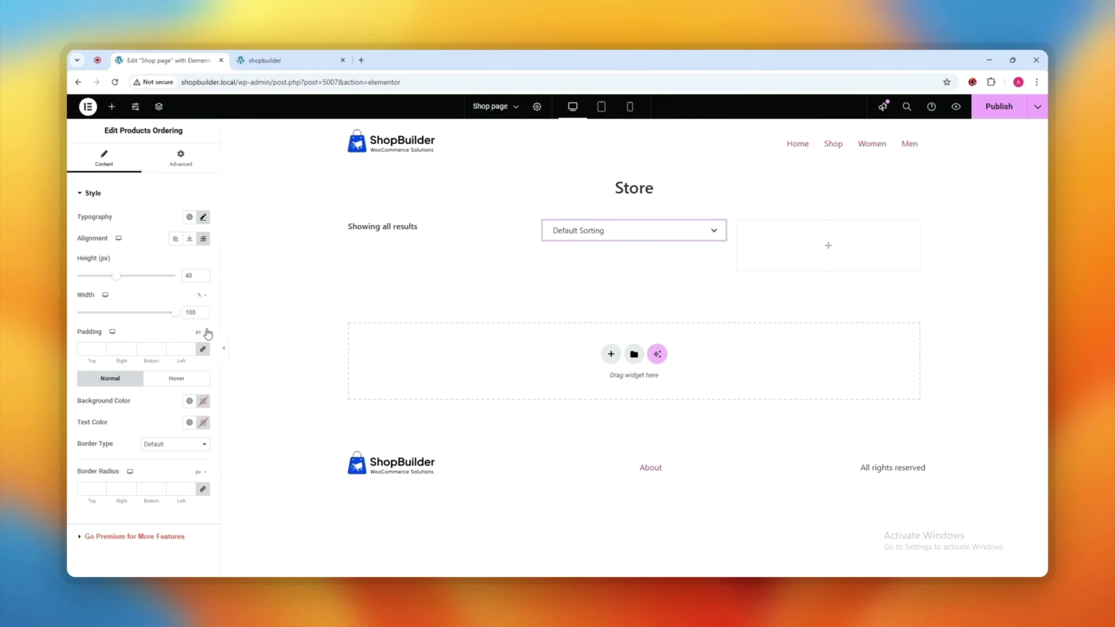
Step: Increase the sorting dropdown's font size and make its text black
click(202, 217)
click(196, 298)
click(168, 221)
click(204, 420)
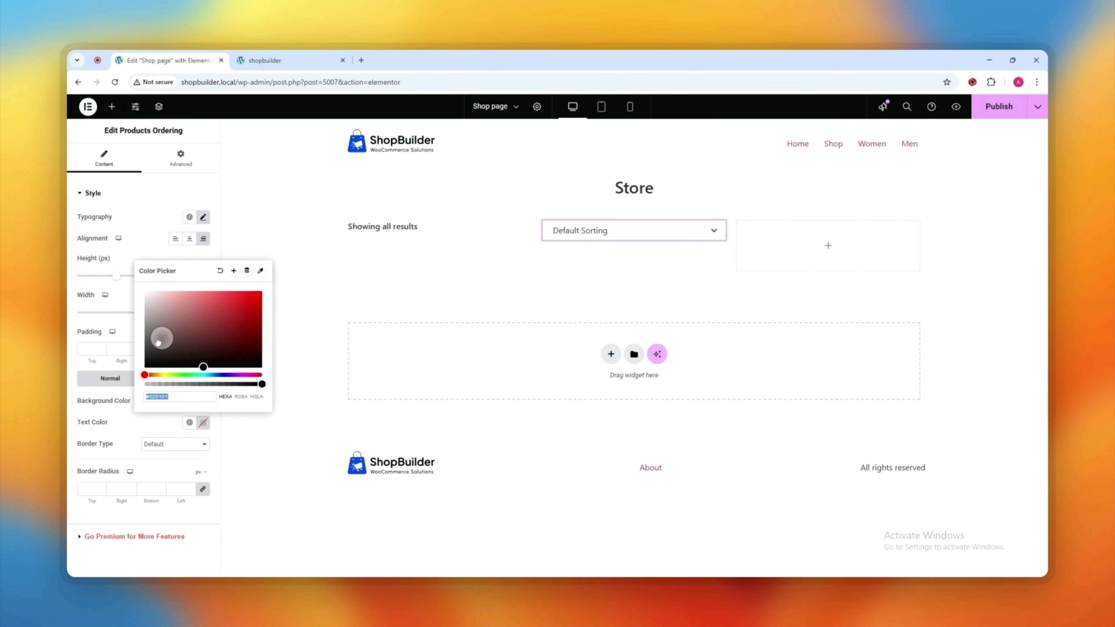
drag(162, 338, 123, 409)
click(168, 419)
Step: Add the grid/list View Mode toggle to the third column
click(576, 230)
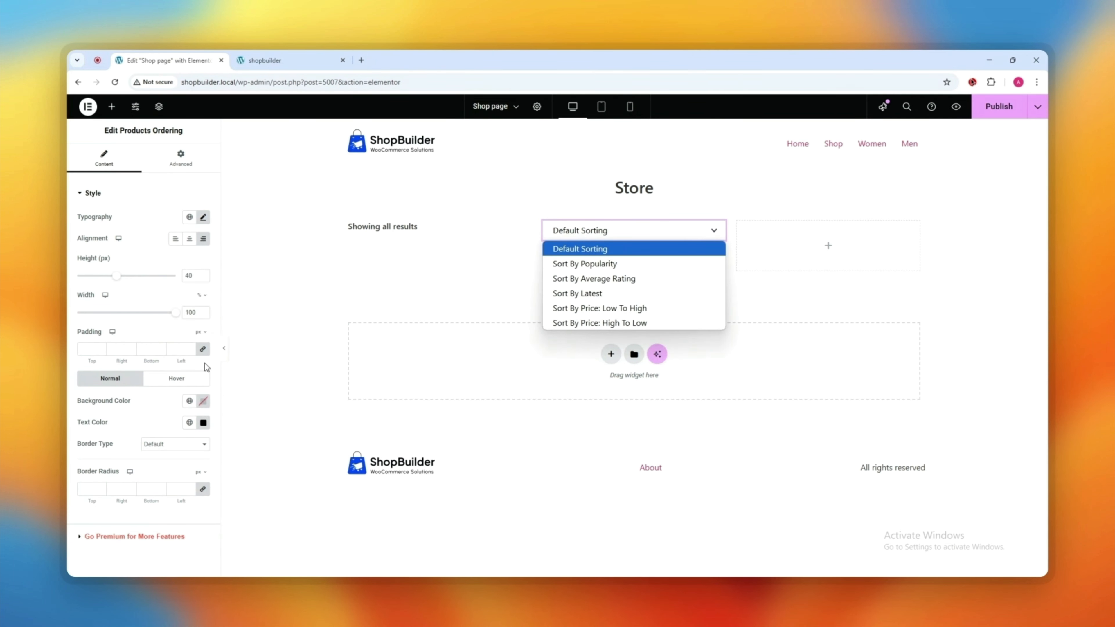
click(141, 225)
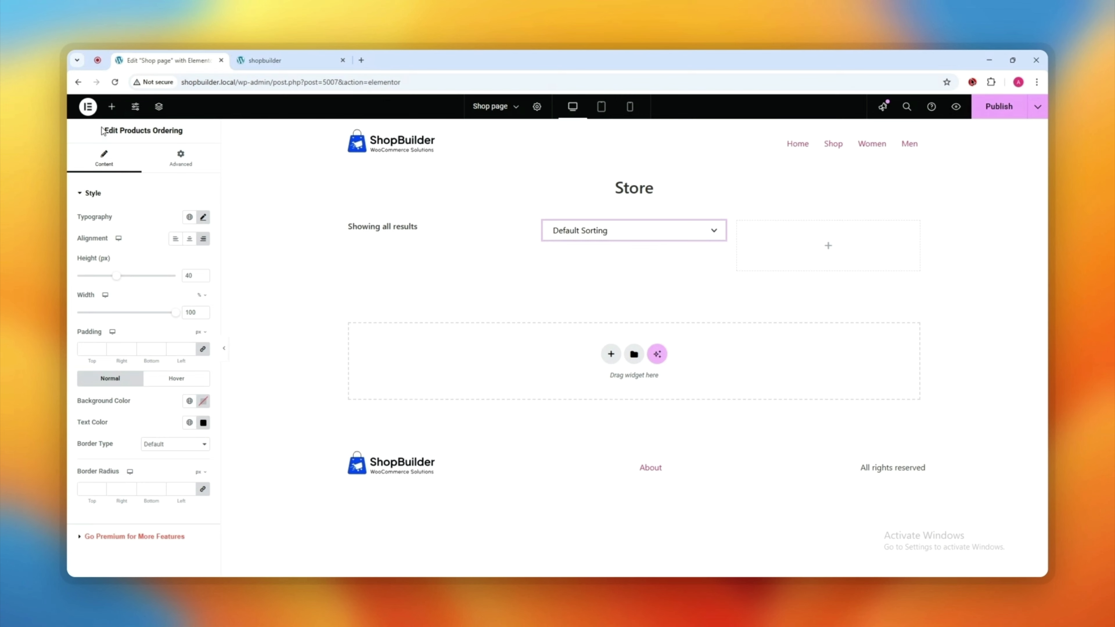
click(112, 107)
drag(99, 385, 829, 242)
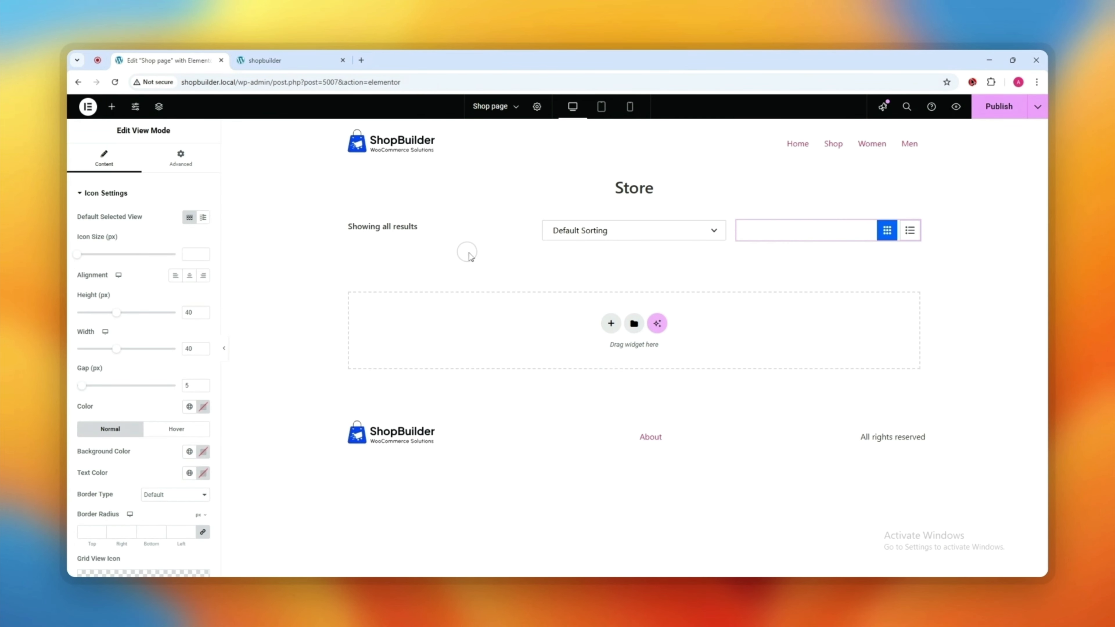
Step: Set the sorting column width to 20 and the view-toggle column width to 10
click(345, 228)
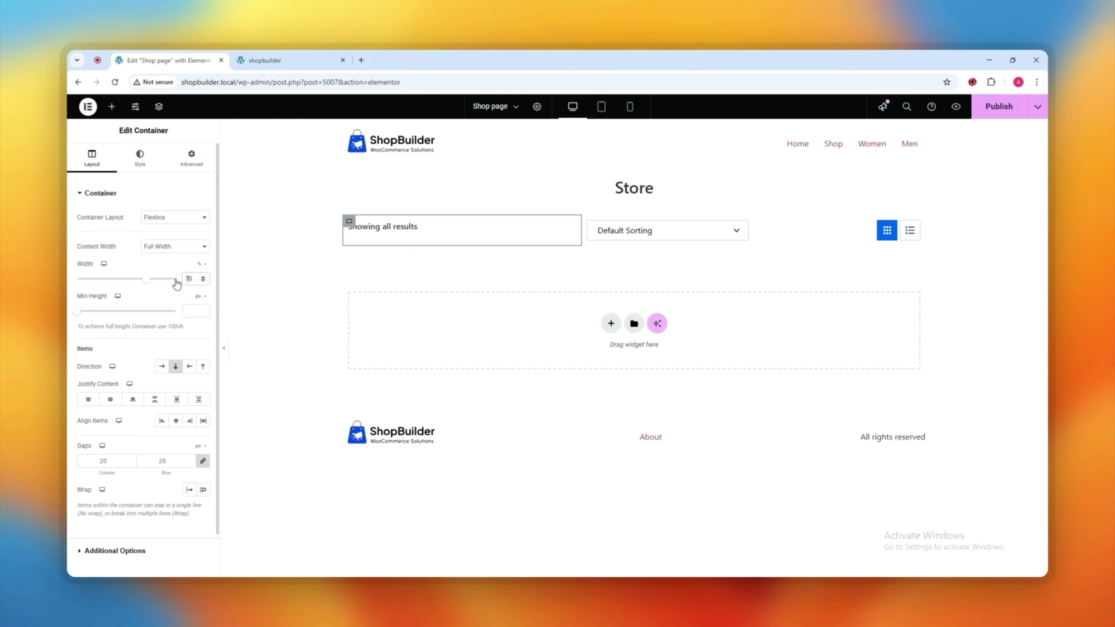
click(587, 221)
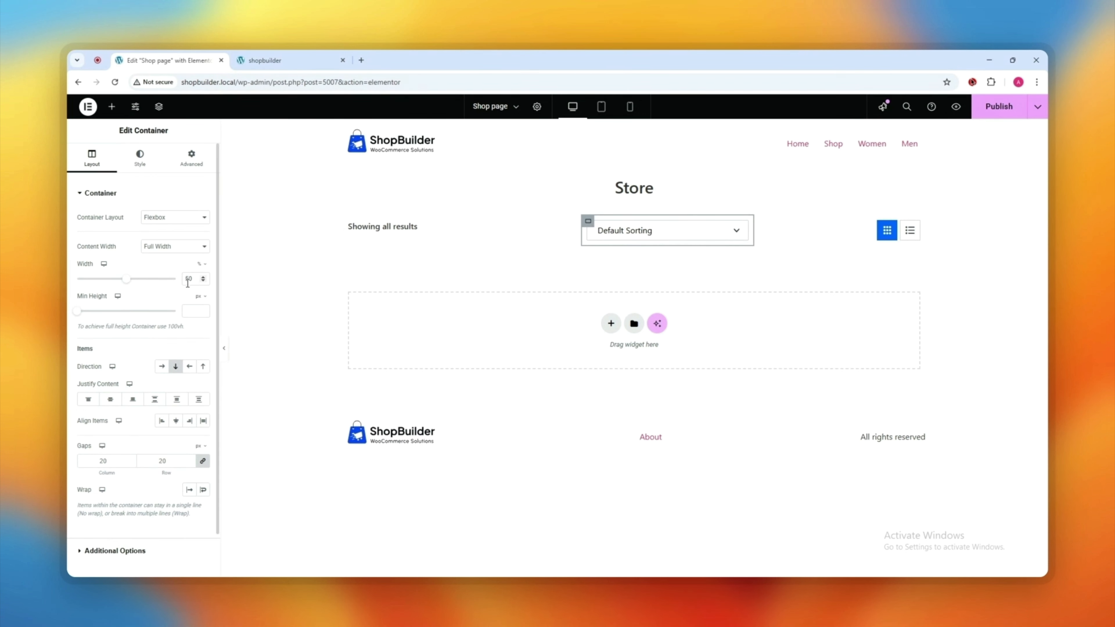
text(20)
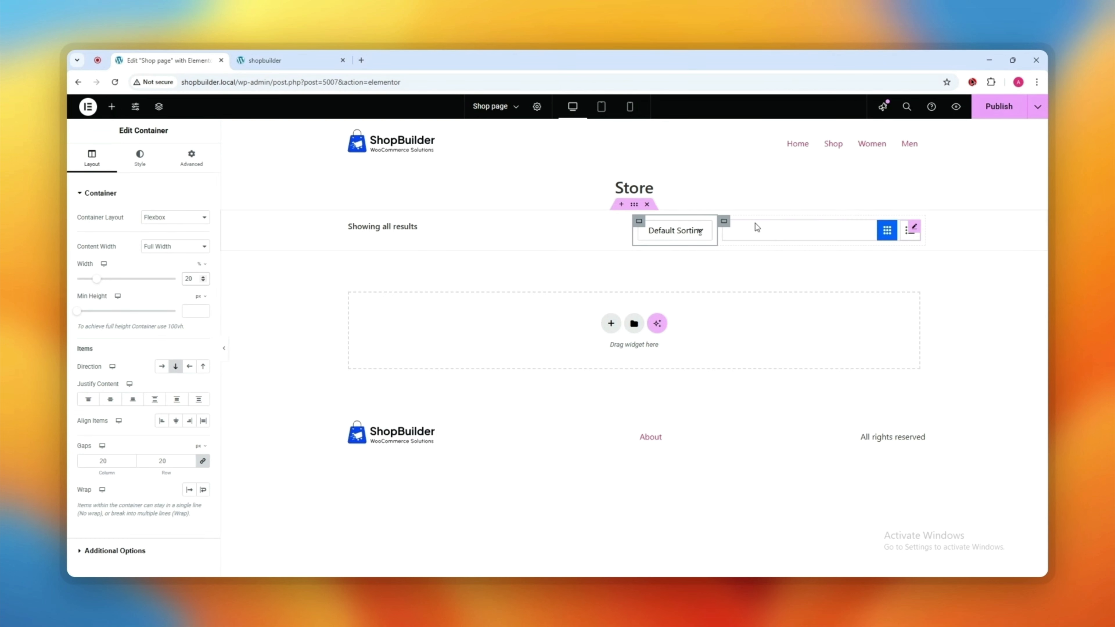
click(757, 227)
click(140, 158)
click(92, 158)
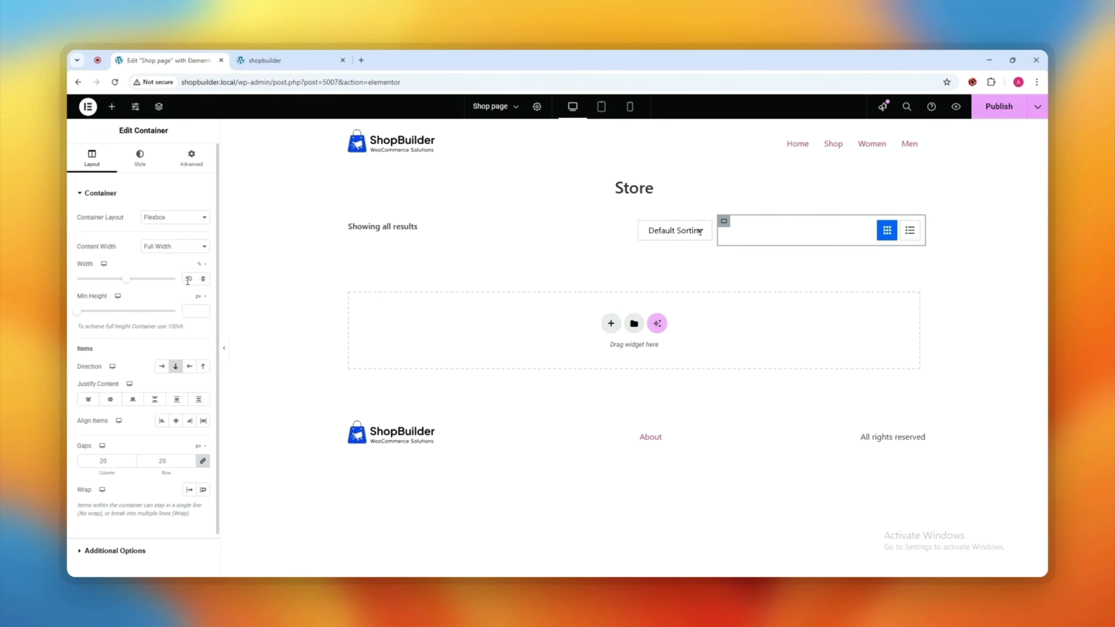
text(1)
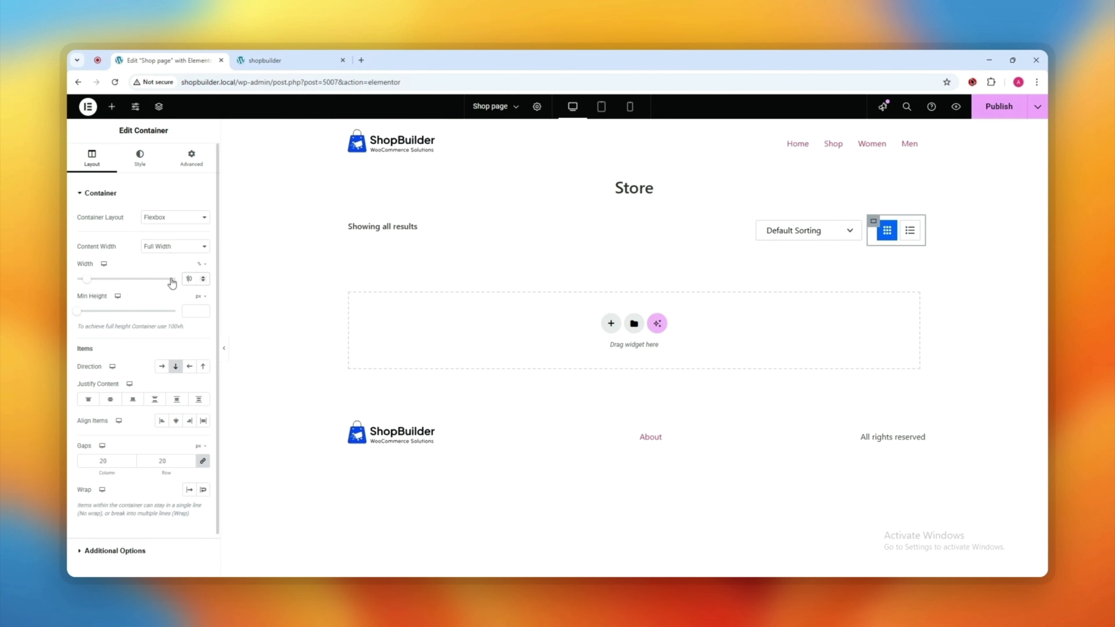
Step: Add a single-column Flexbox container below the Shop row
click(112, 106)
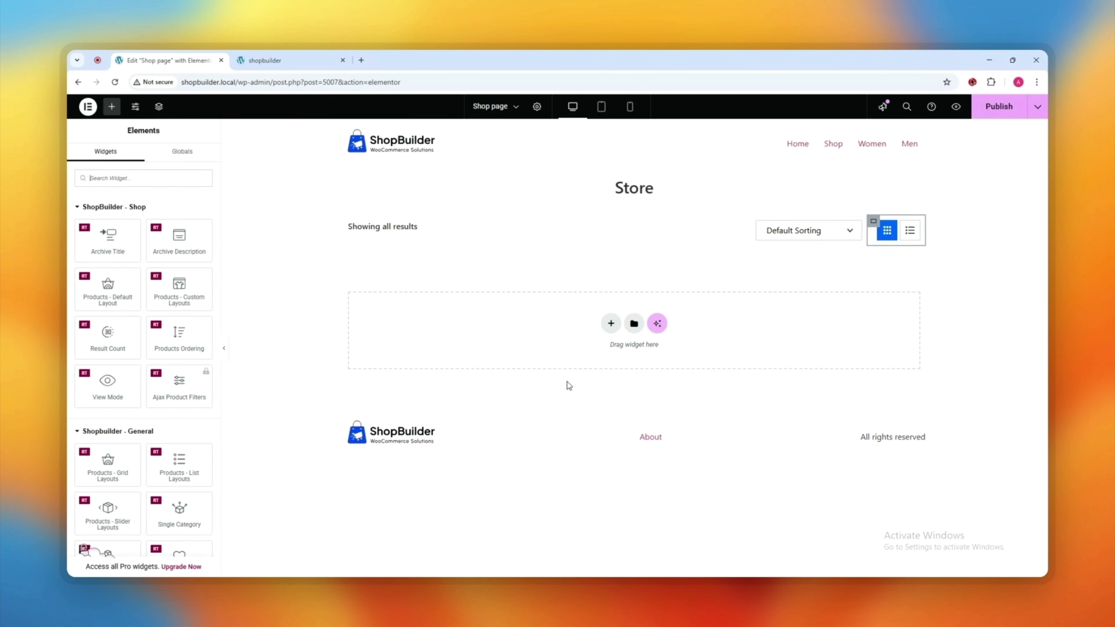
click(611, 325)
click(606, 349)
click(493, 347)
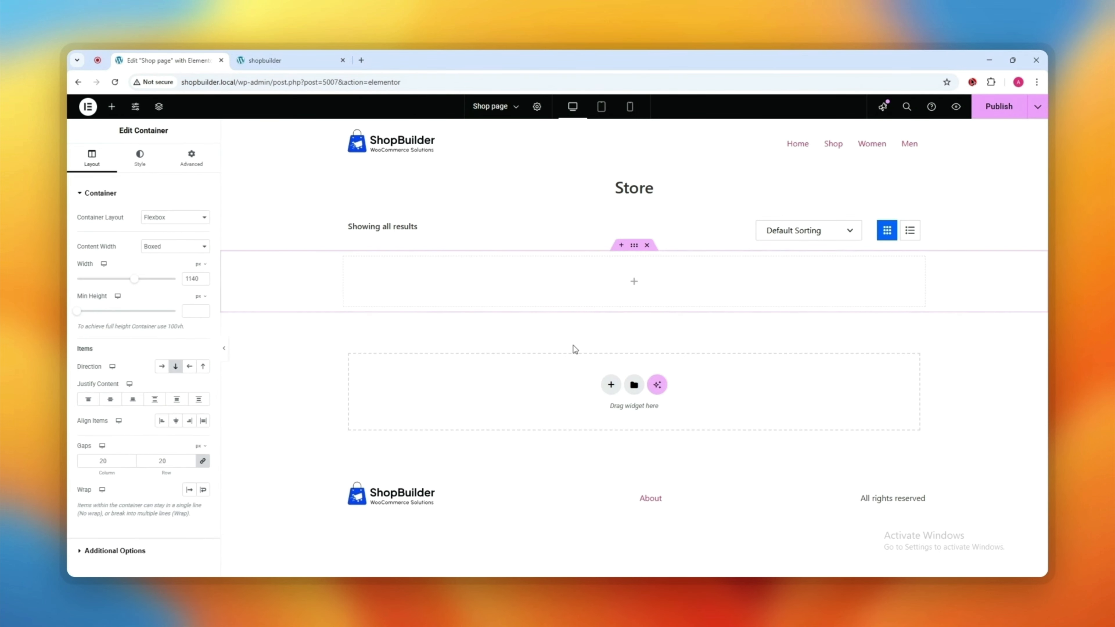
Step: Add a Products – Custom Layouts widget using Grid Layout 1 and List Layout 2
click(632, 284)
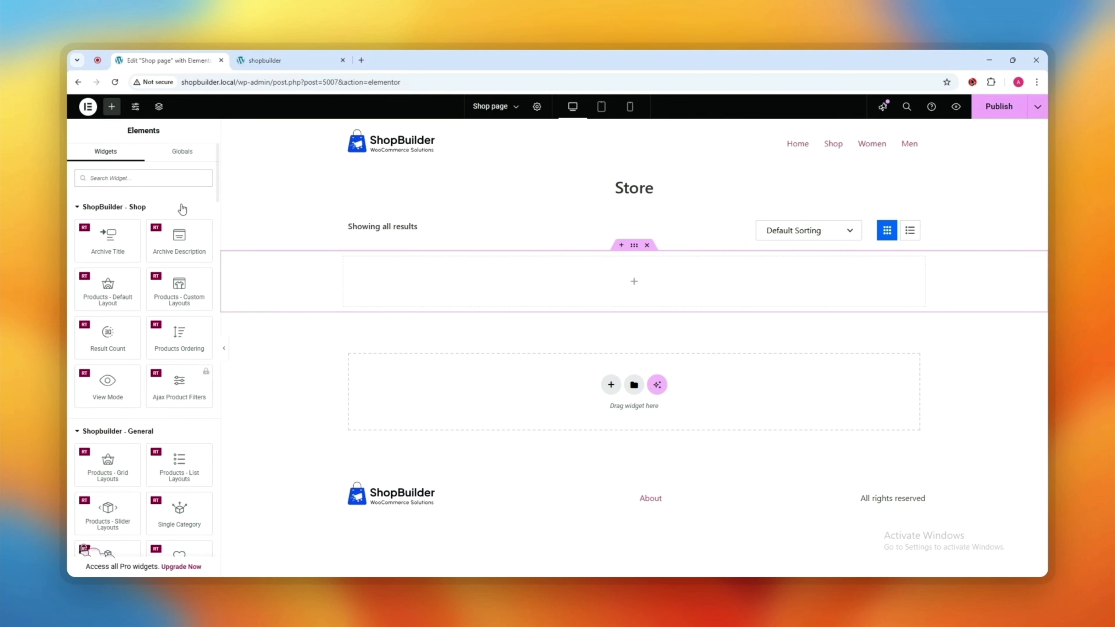
drag(186, 291, 624, 285)
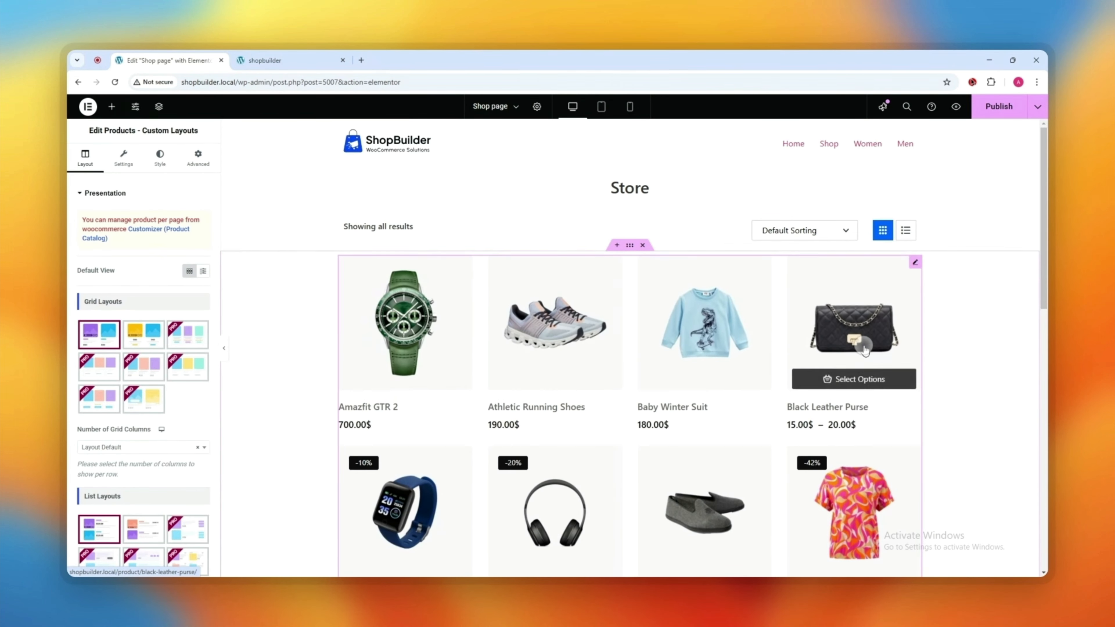
scroll(852, 351, down, 3)
click(128, 331)
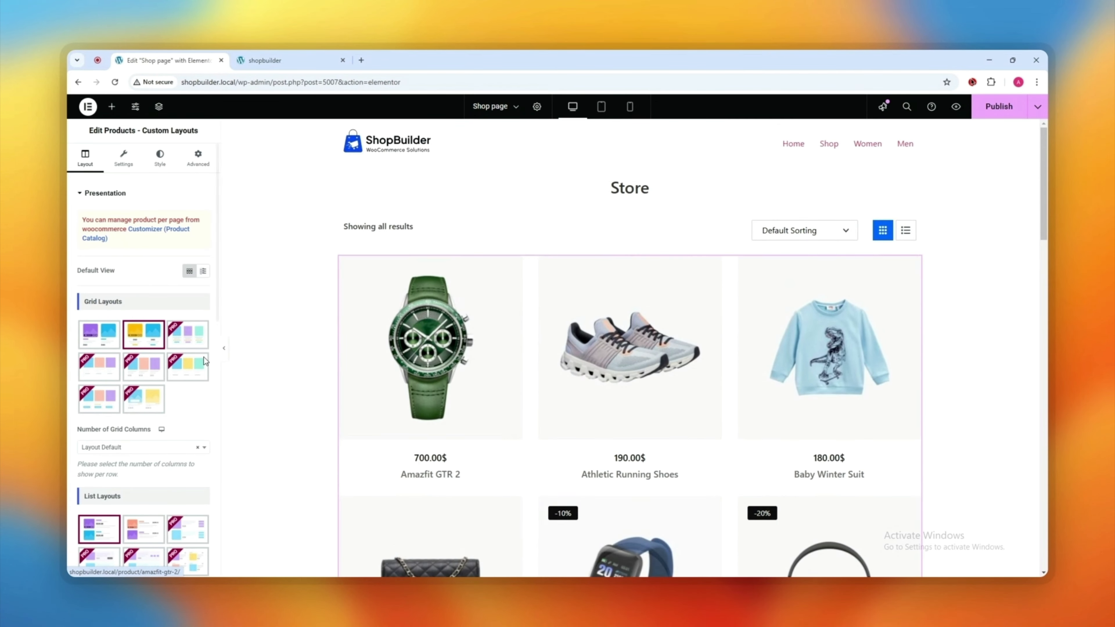
click(95, 332)
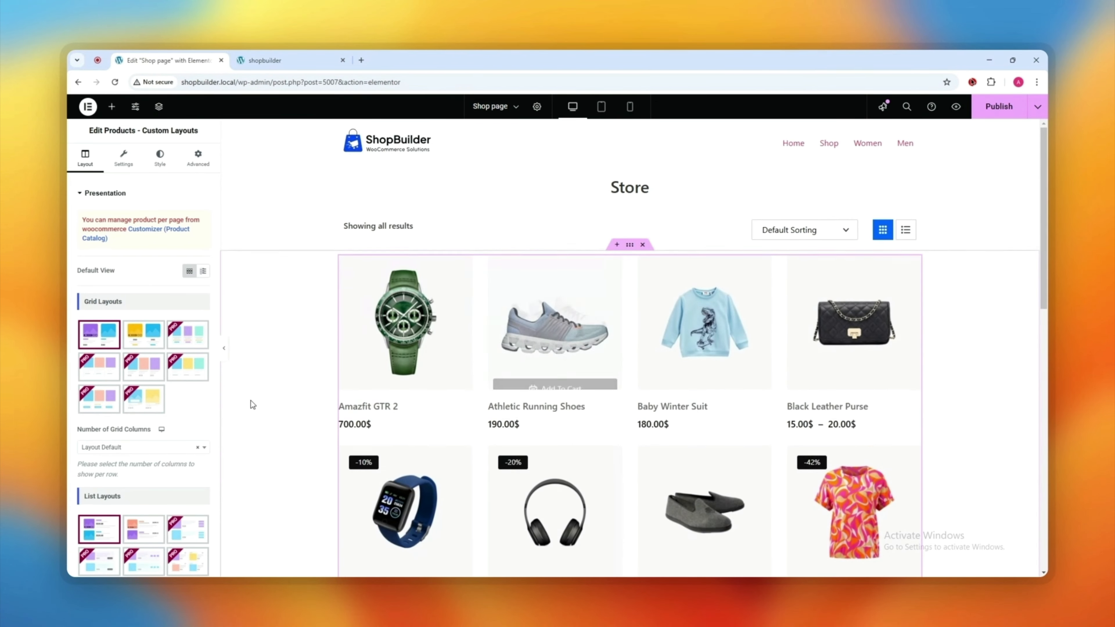
scroll(249, 404, down, 2)
click(135, 531)
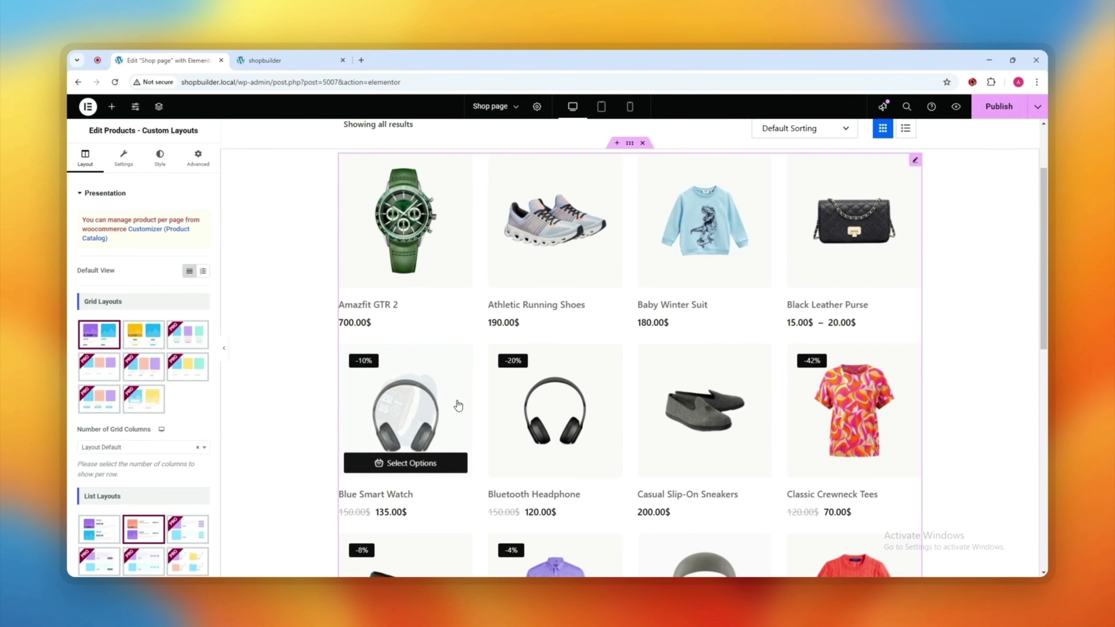
Step: Set the product grid to 4 columns and publish the page
click(104, 447)
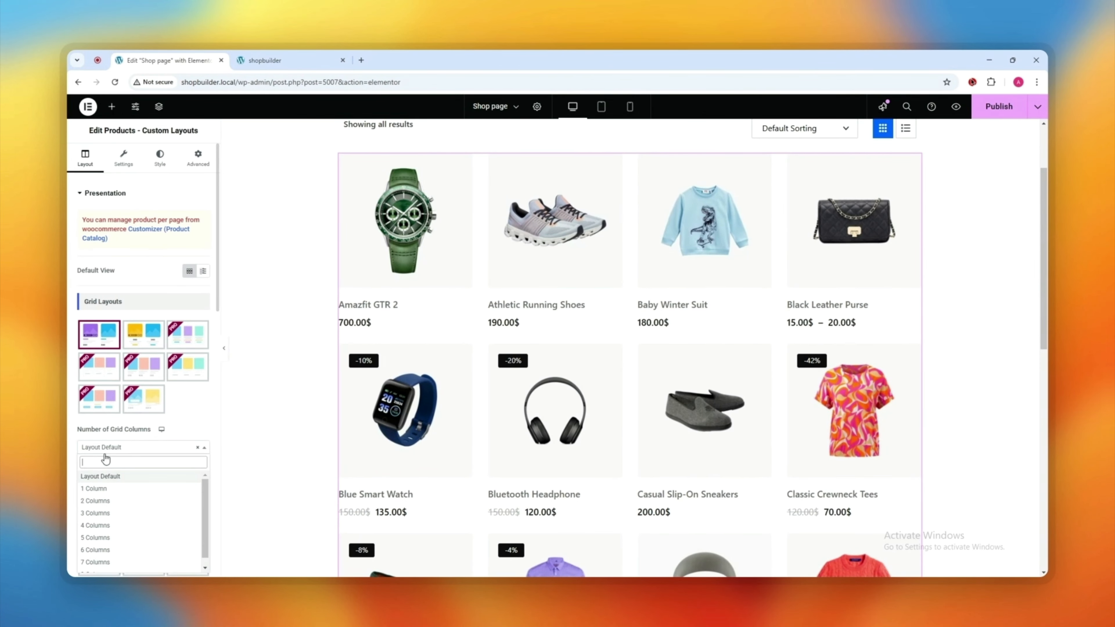
click(125, 501)
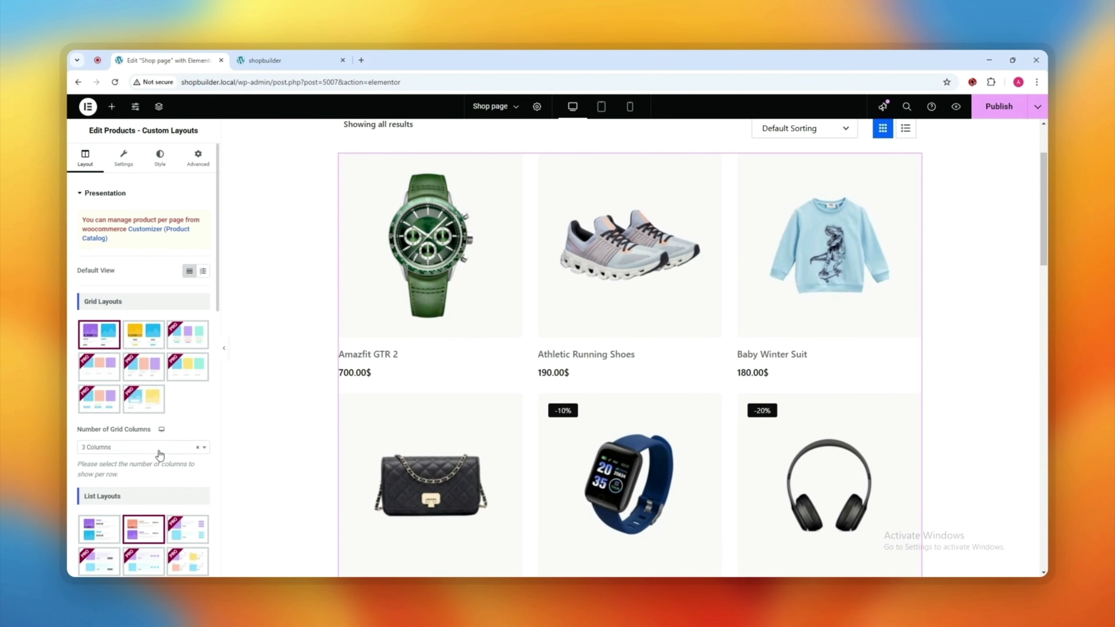
click(199, 448)
click(121, 538)
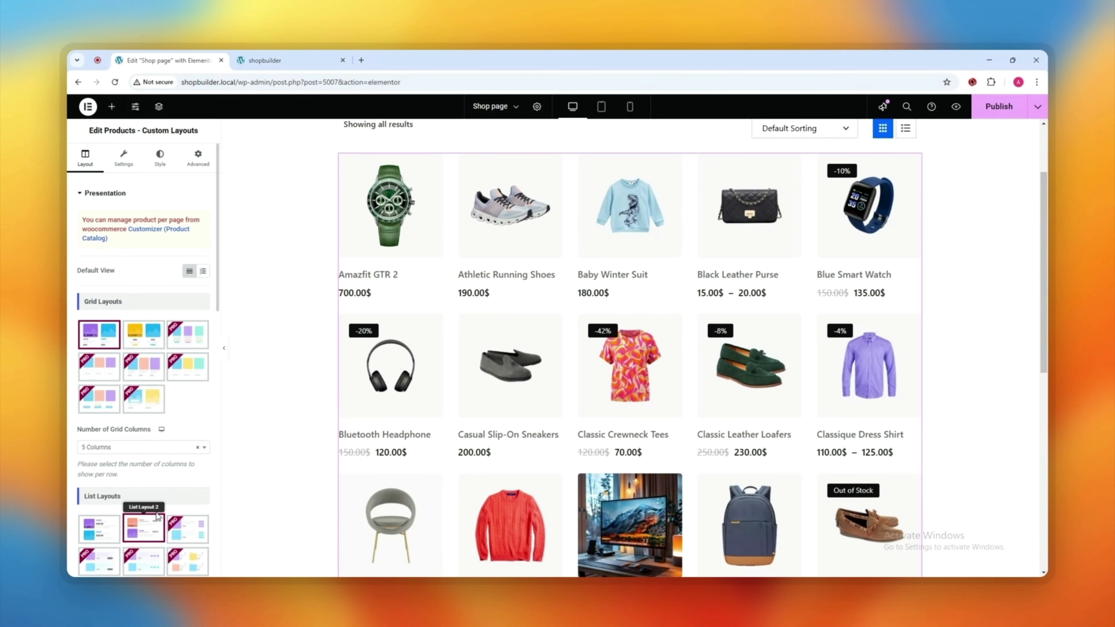
click(130, 451)
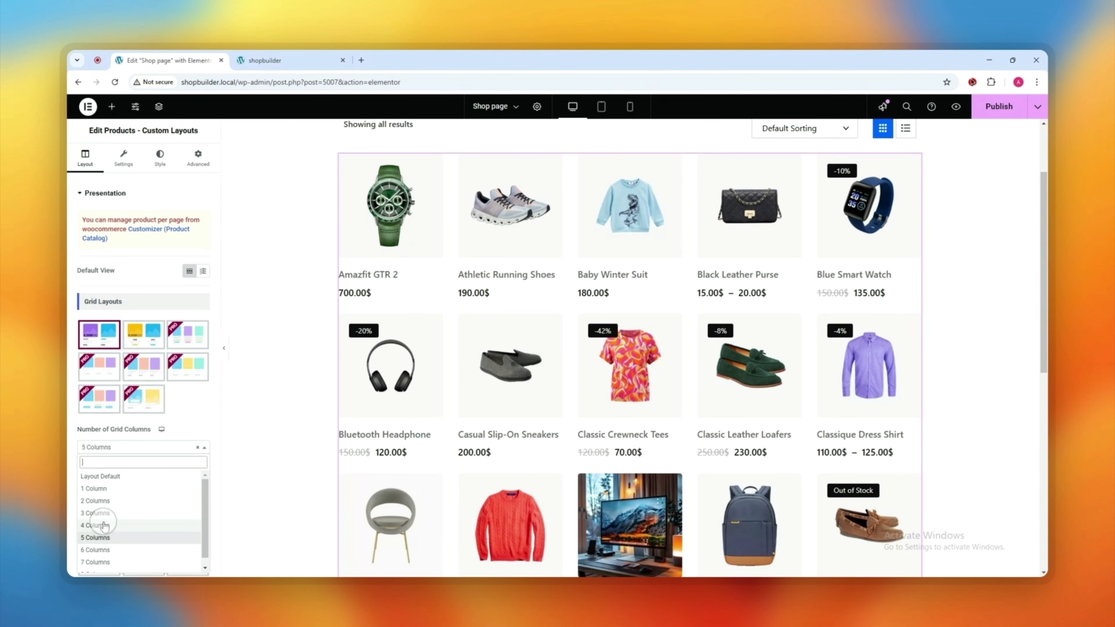
click(121, 519)
scroll(415, 303, down, 10)
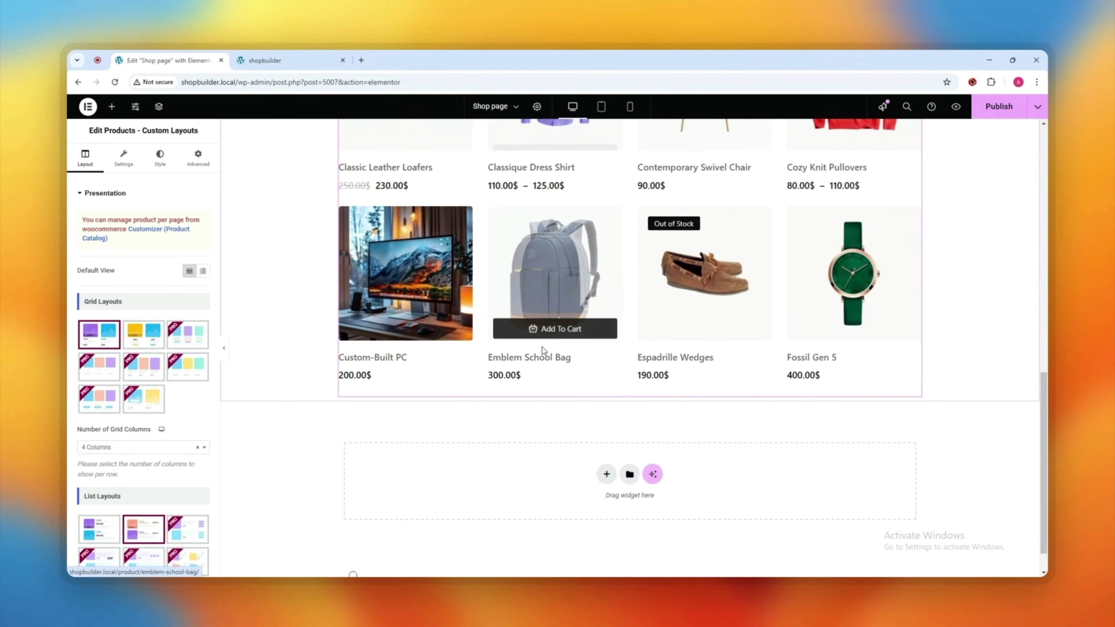
scroll(563, 342, up, 10)
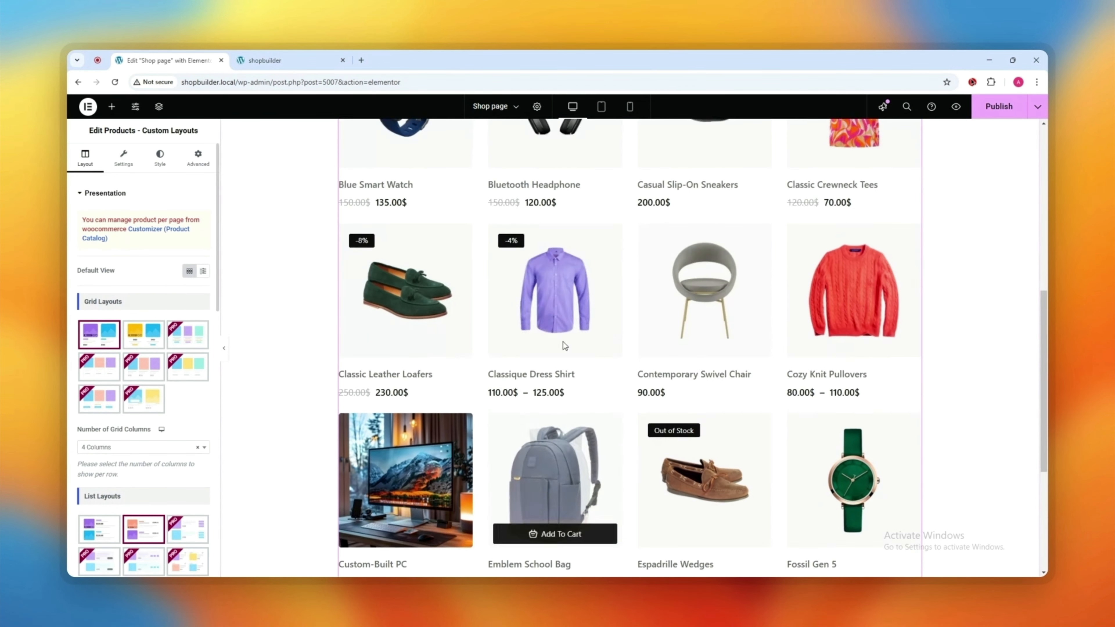
click(1011, 113)
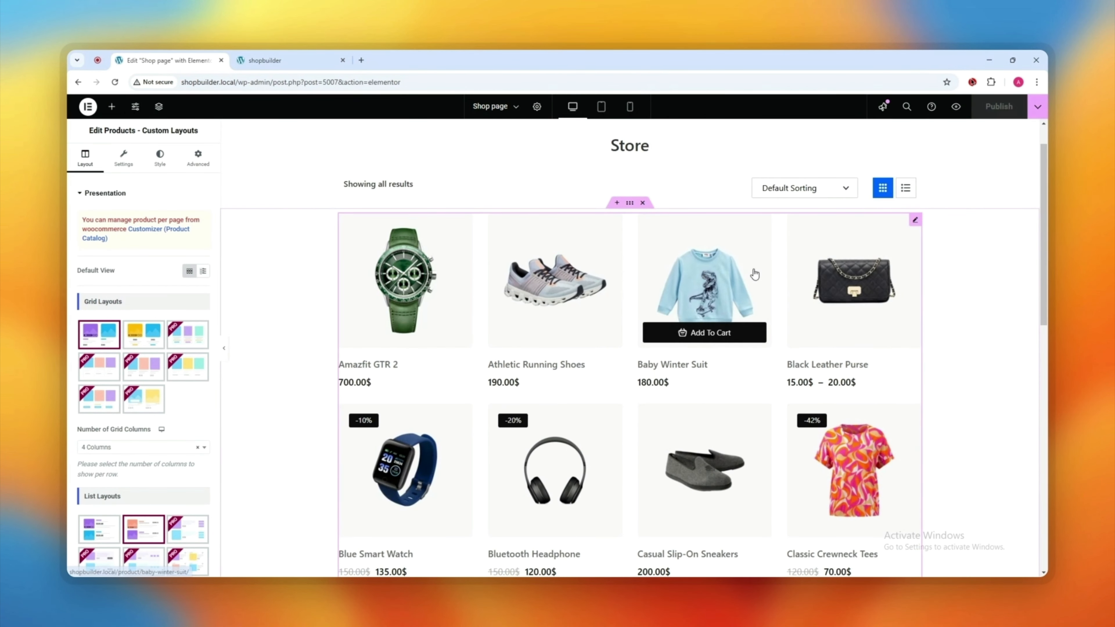
Step: Style the product titles at 16 px, 500 (Medium) weight, in black
click(156, 163)
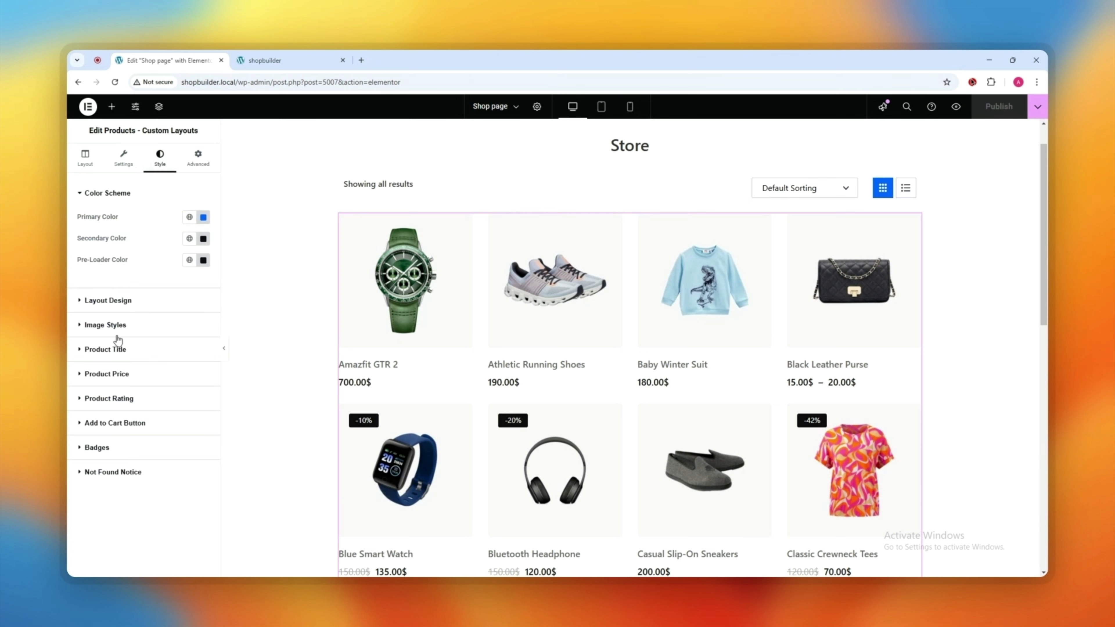
click(106, 350)
click(202, 214)
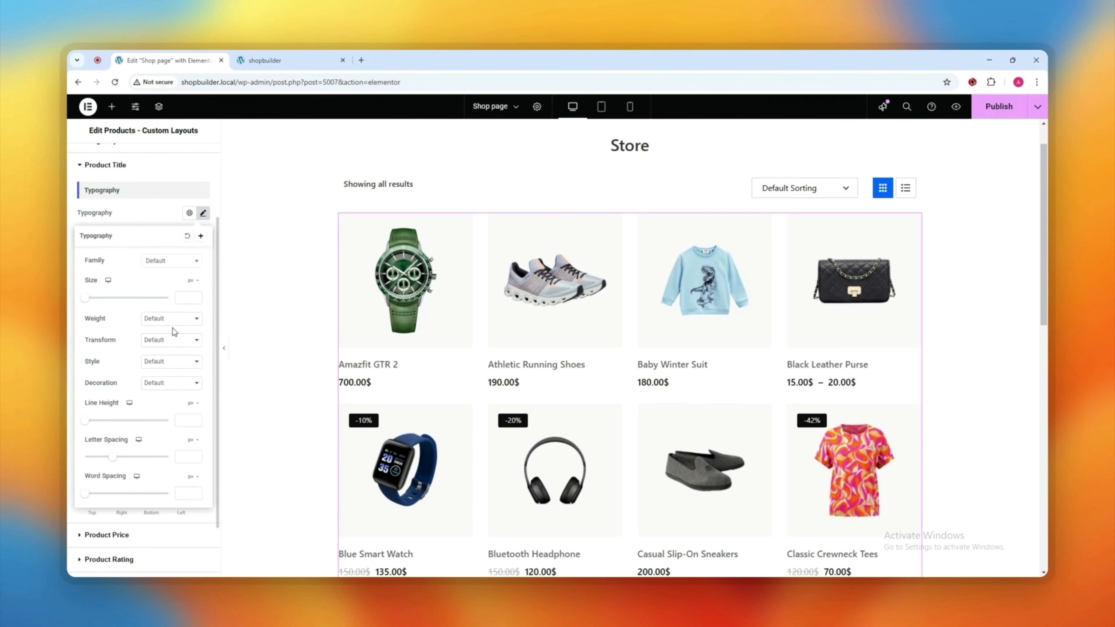
click(183, 296)
text(16)
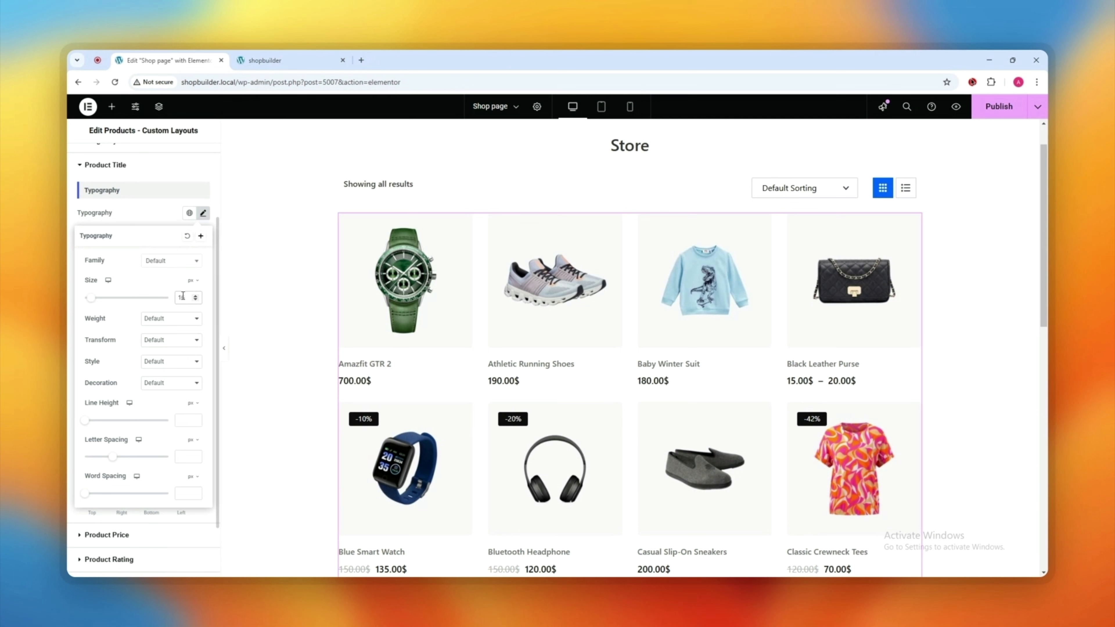
click(195, 318)
click(165, 386)
click(164, 216)
click(203, 314)
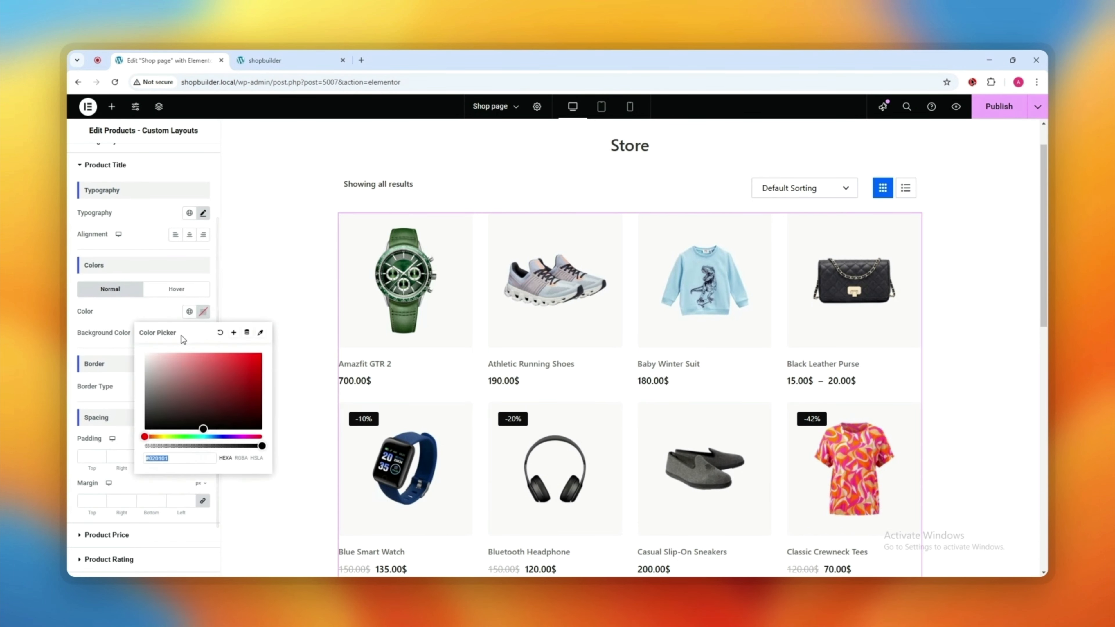
drag(165, 401, 108, 495)
click(161, 310)
scroll(164, 327, down, 2)
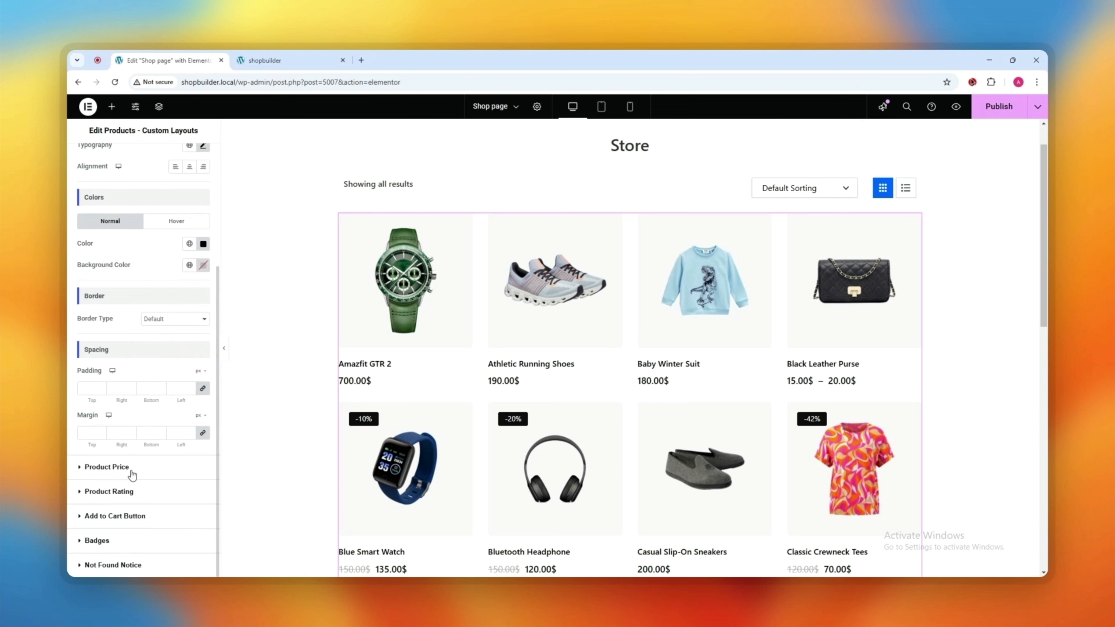
Step: Set the sale price typography to size 16 and 500 (Medium) weight
click(123, 469)
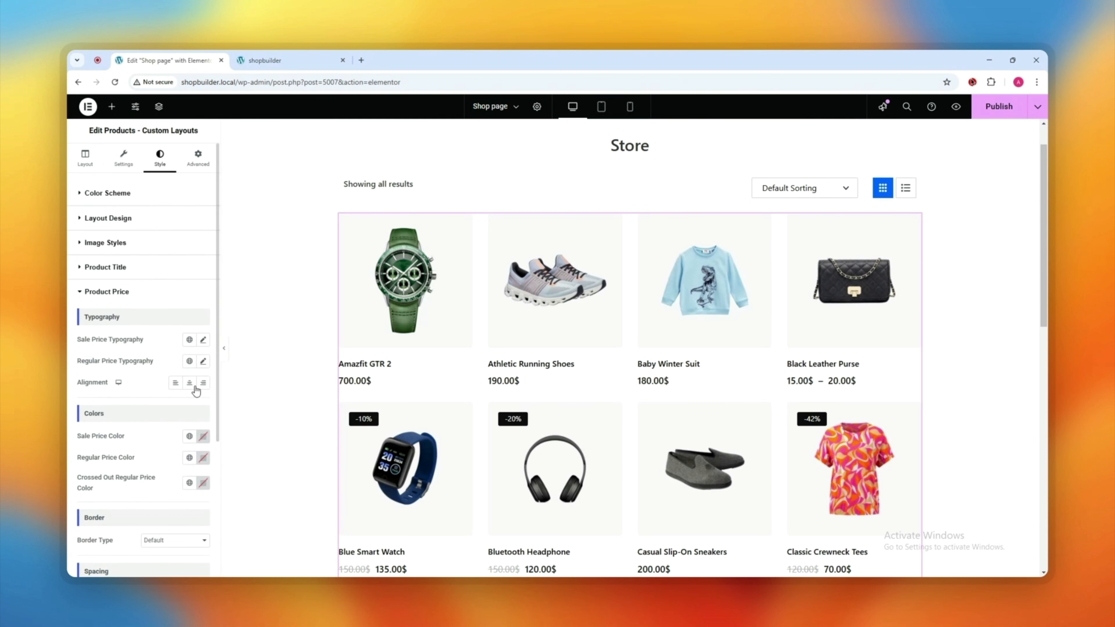
click(204, 342)
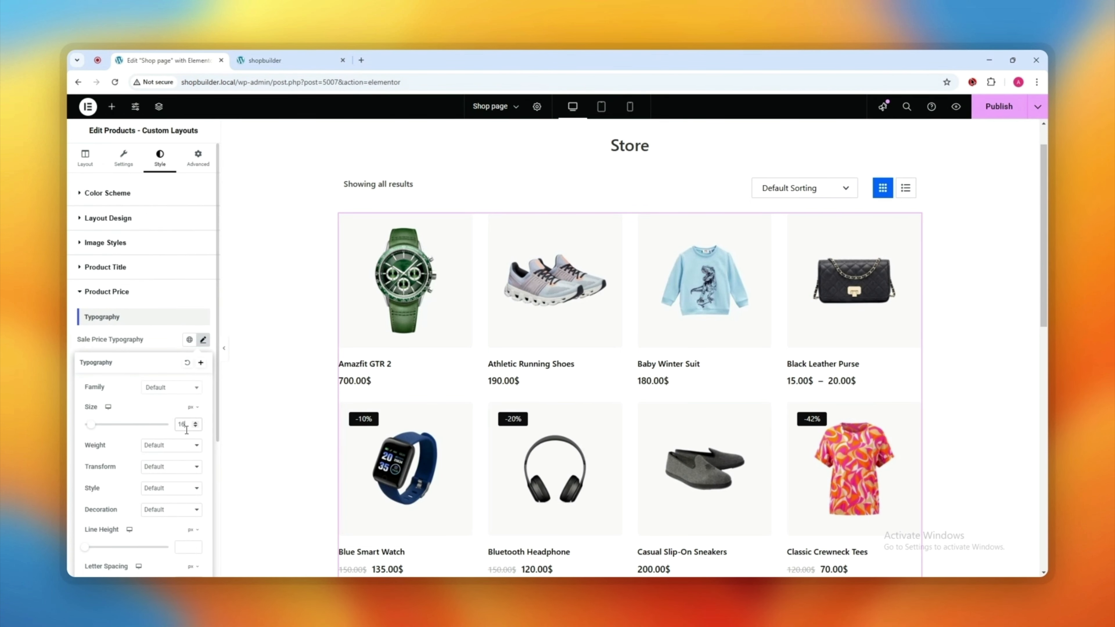
key(Up)
key(Up)
scroll(404, 381, down, 2)
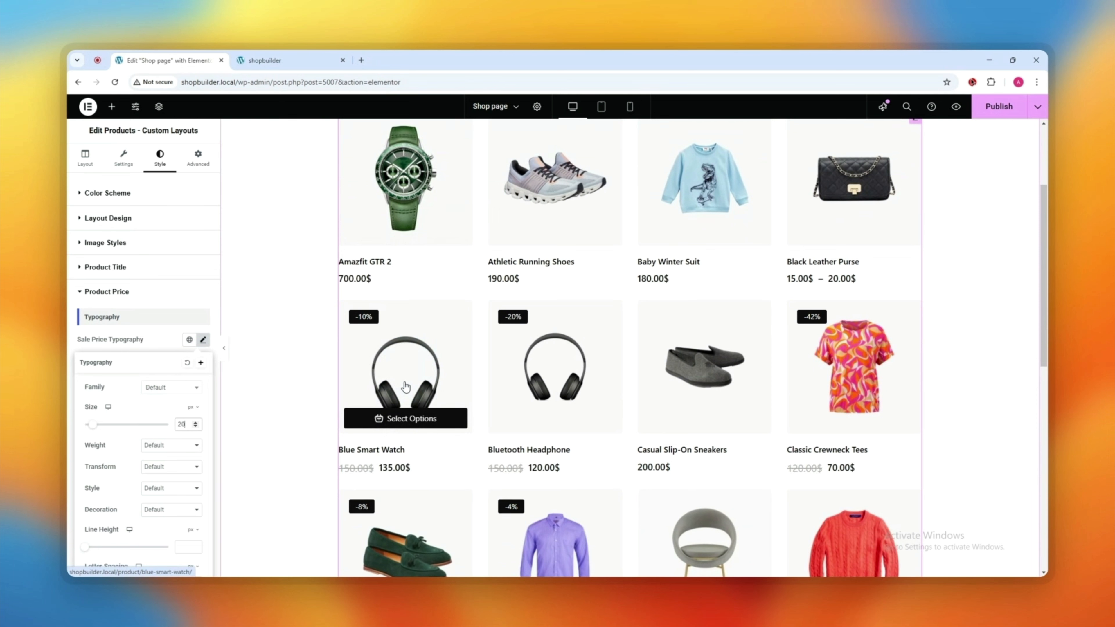
key(Down)
key(Down)
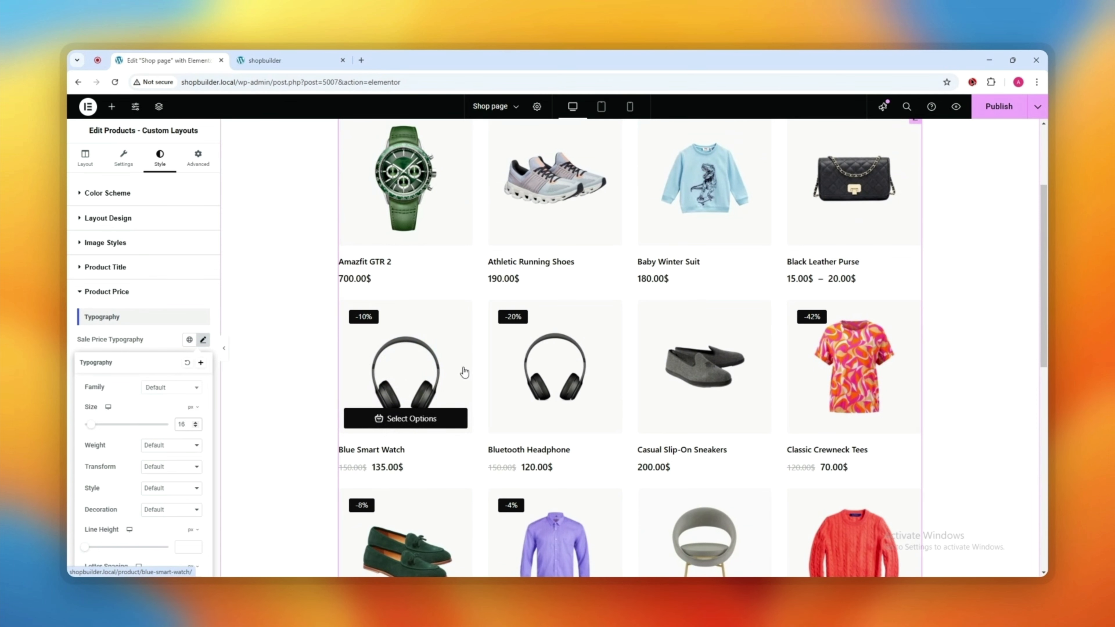
click(157, 446)
click(175, 350)
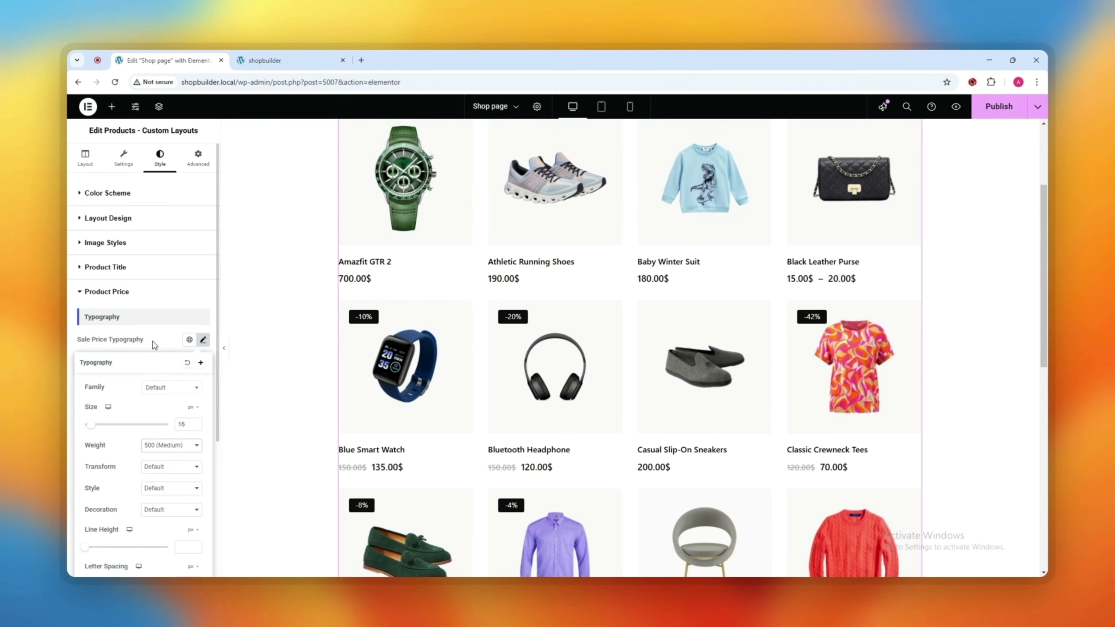
click(170, 347)
Step: Set the regular price typography to size 16 and 600 (Semi Bold) weight
click(202, 361)
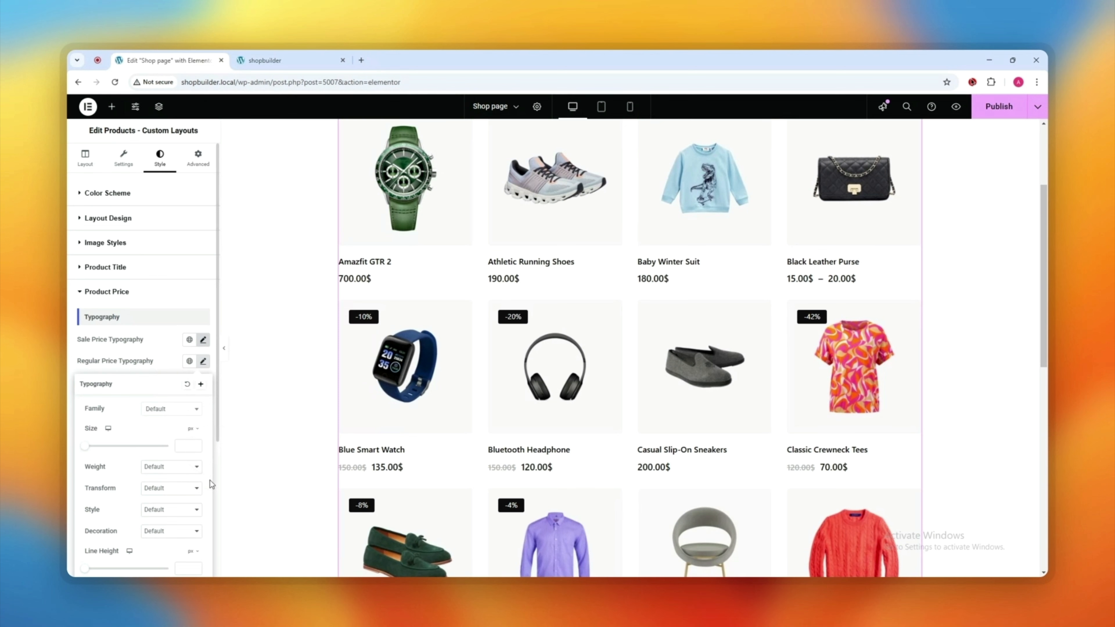
click(189, 446)
text(16)
click(171, 473)
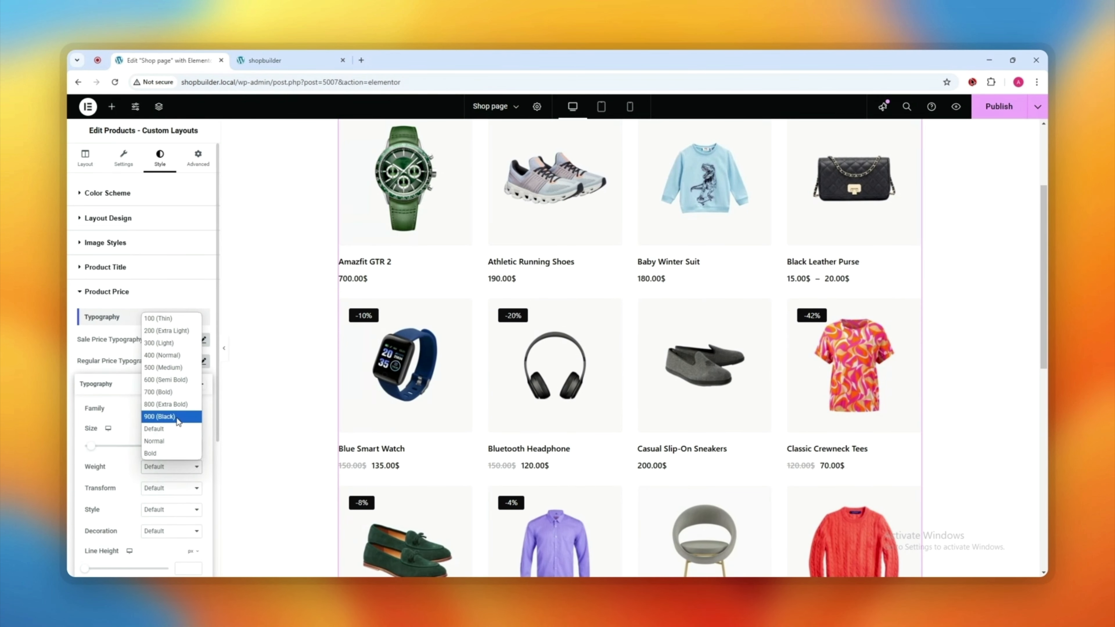
click(160, 417)
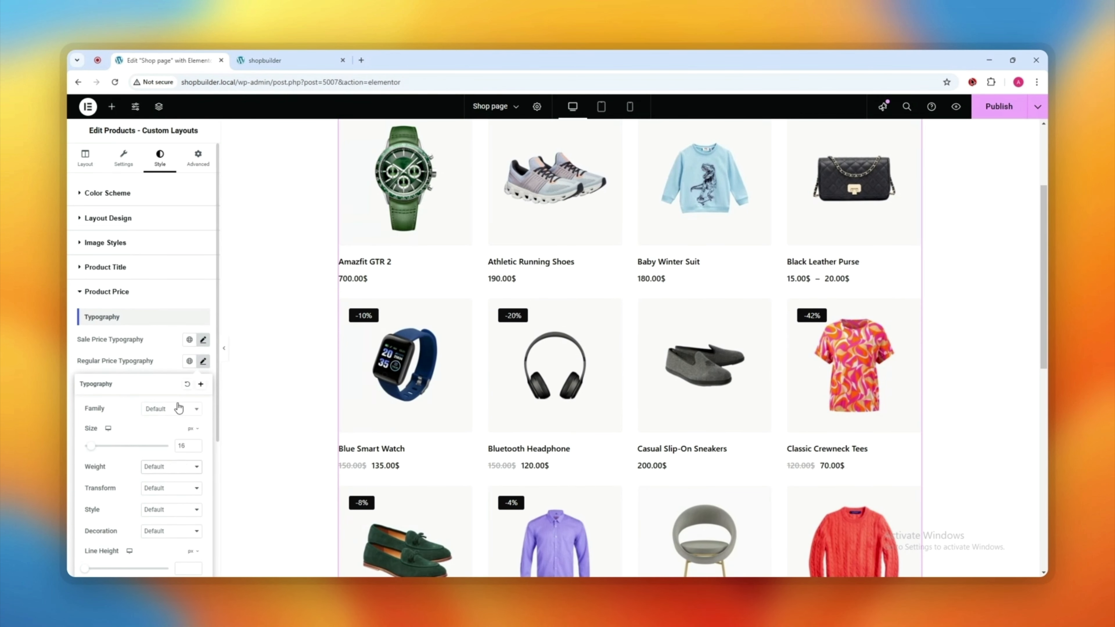
click(167, 469)
click(170, 376)
click(134, 352)
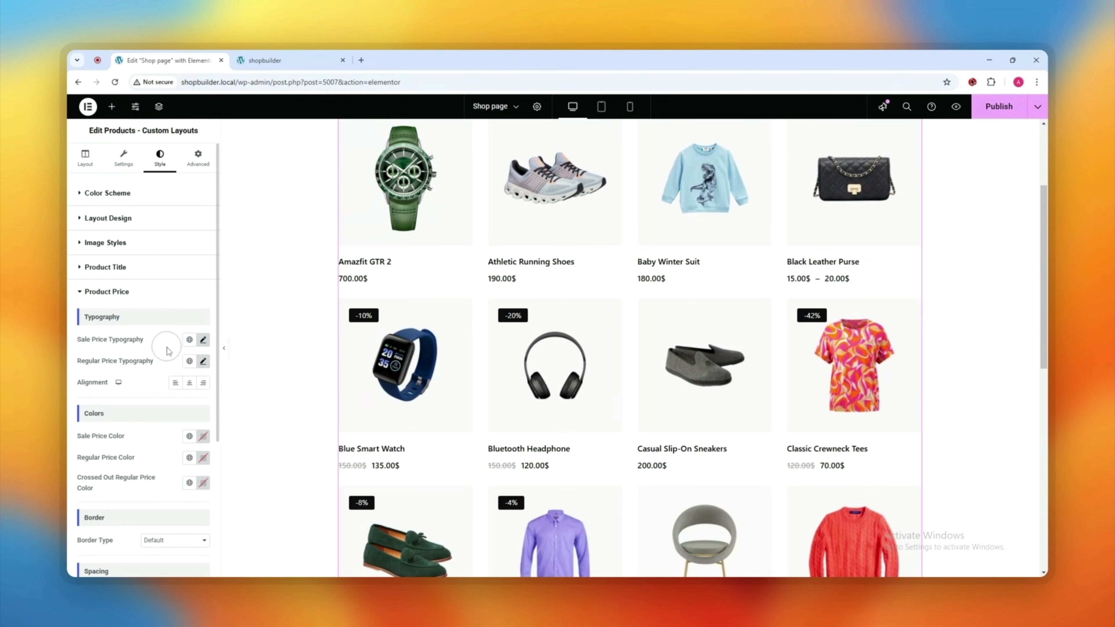
Step: Keep sale prices black and make regular prices grey #868686
scroll(112, 386, down, 3)
click(201, 283)
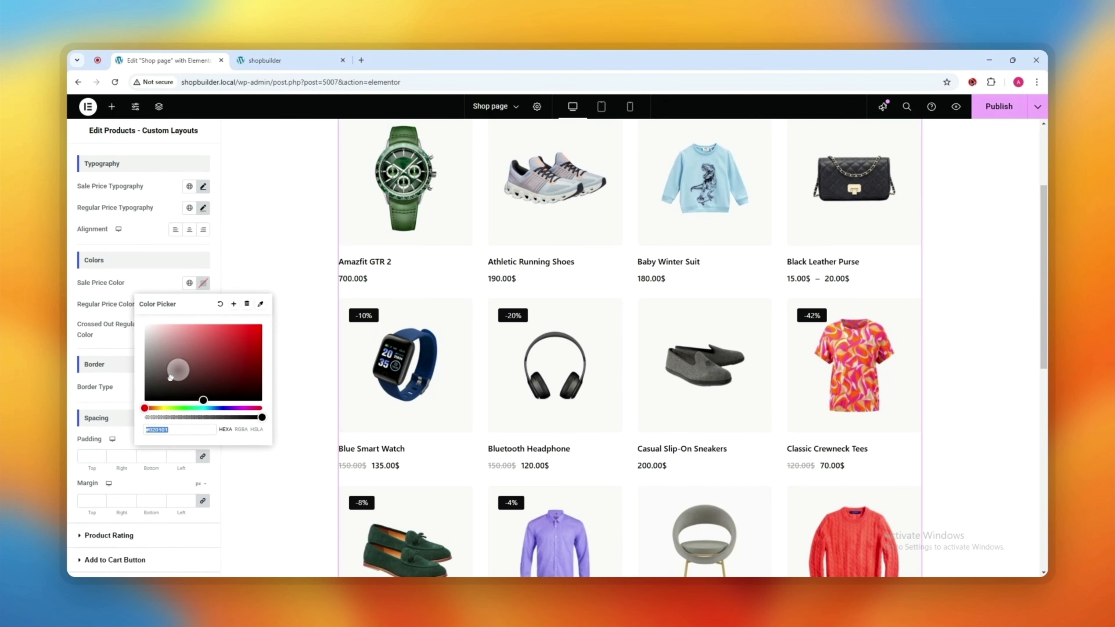
click(137, 278)
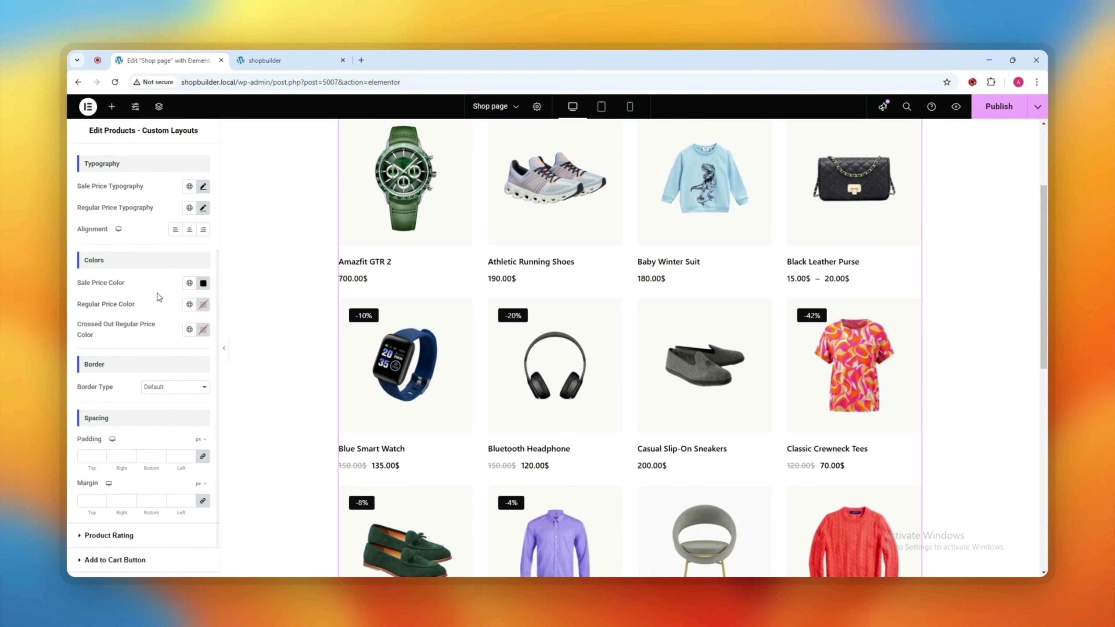
click(203, 304)
click(143, 381)
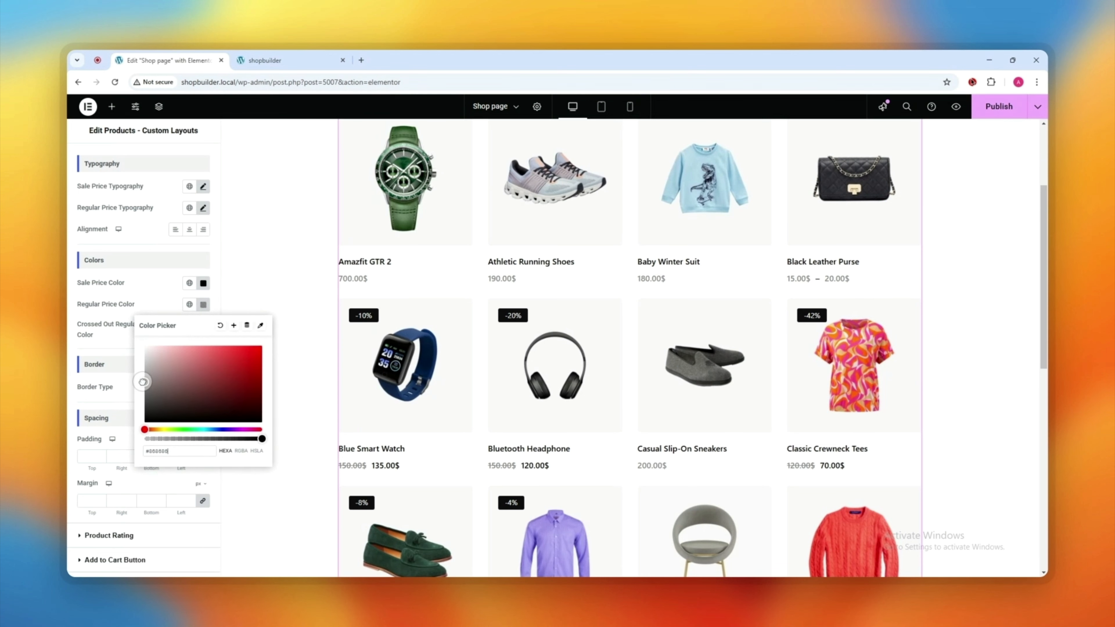
click(157, 315)
scroll(117, 457, down, 1)
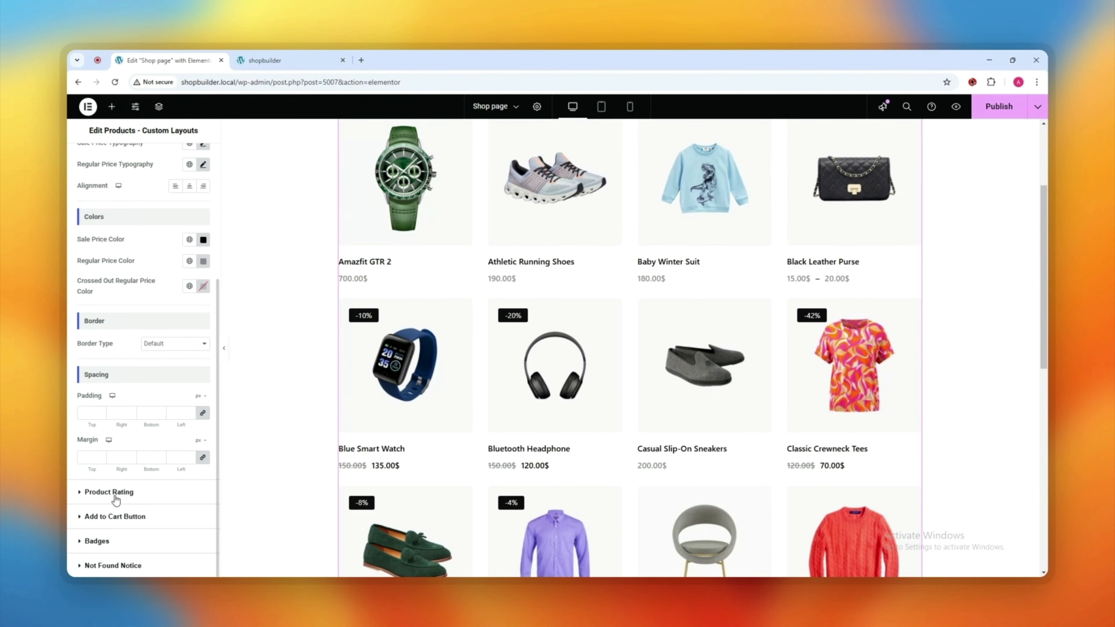
scroll(703, 497, up, 3)
scroll(118, 230, up, 4)
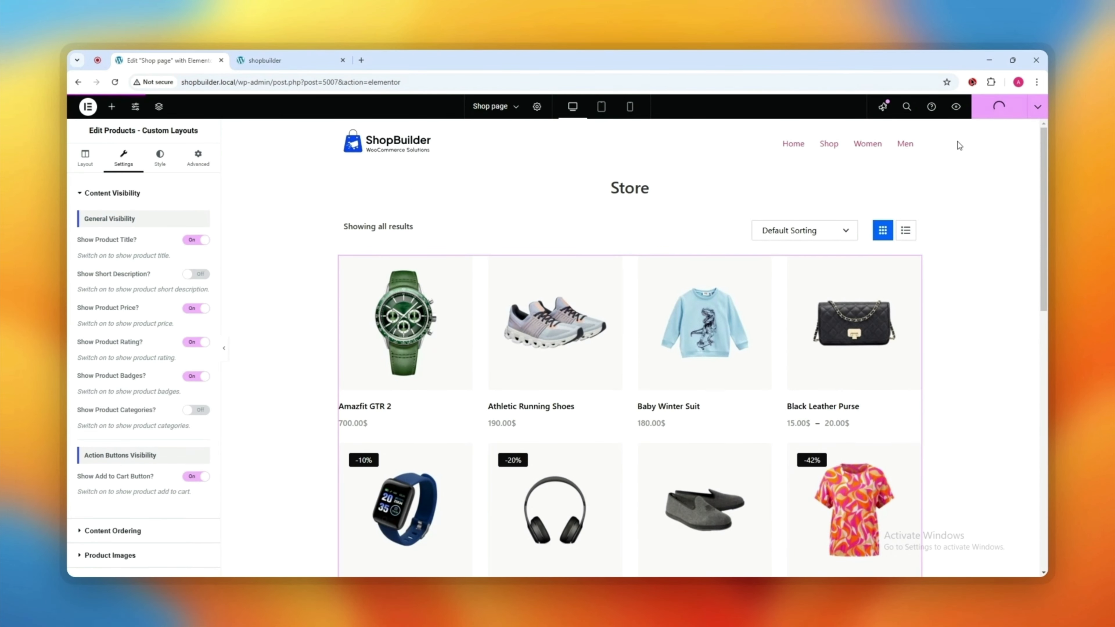
Step: Check the live Store page's new product grid in grid view, then return to the Dashboard
click(294, 55)
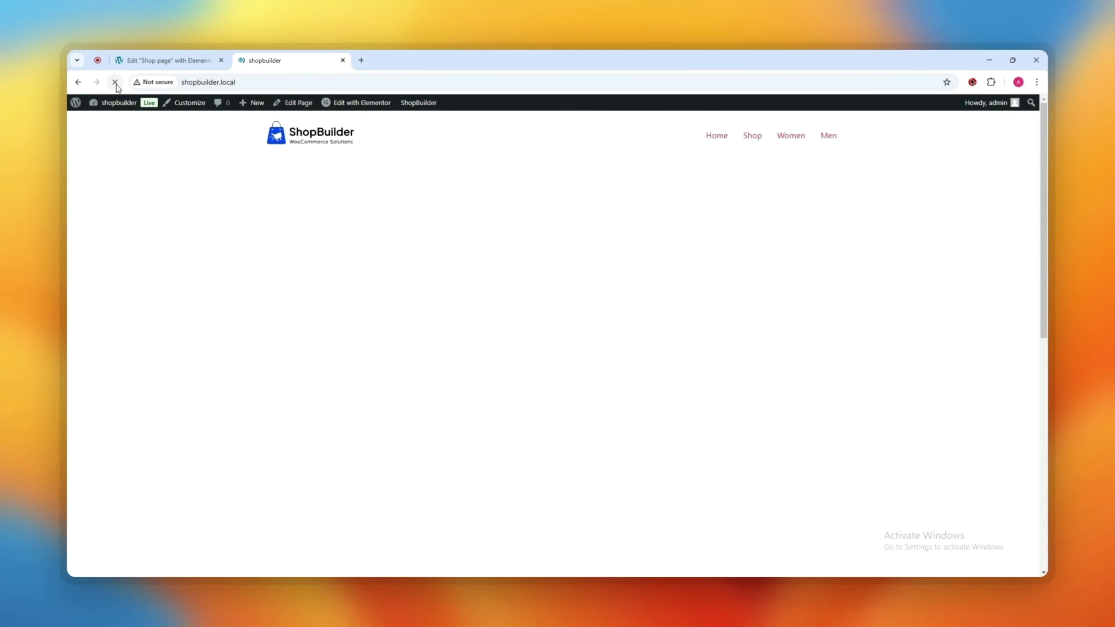
scroll(809, 316, down, 5)
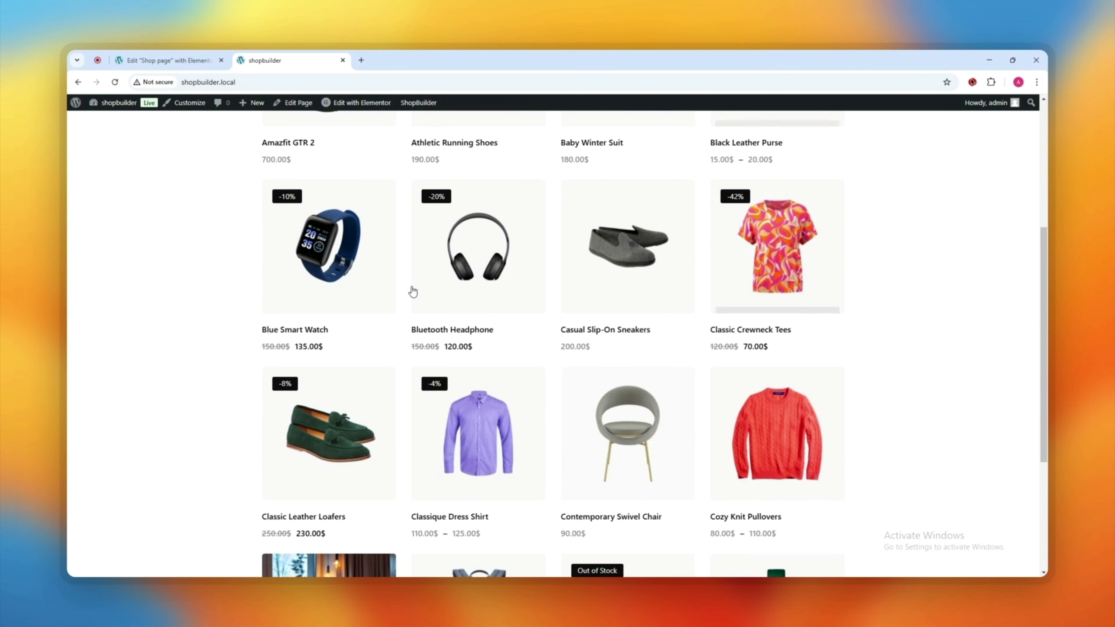
scroll(804, 416, up, 5)
click(807, 225)
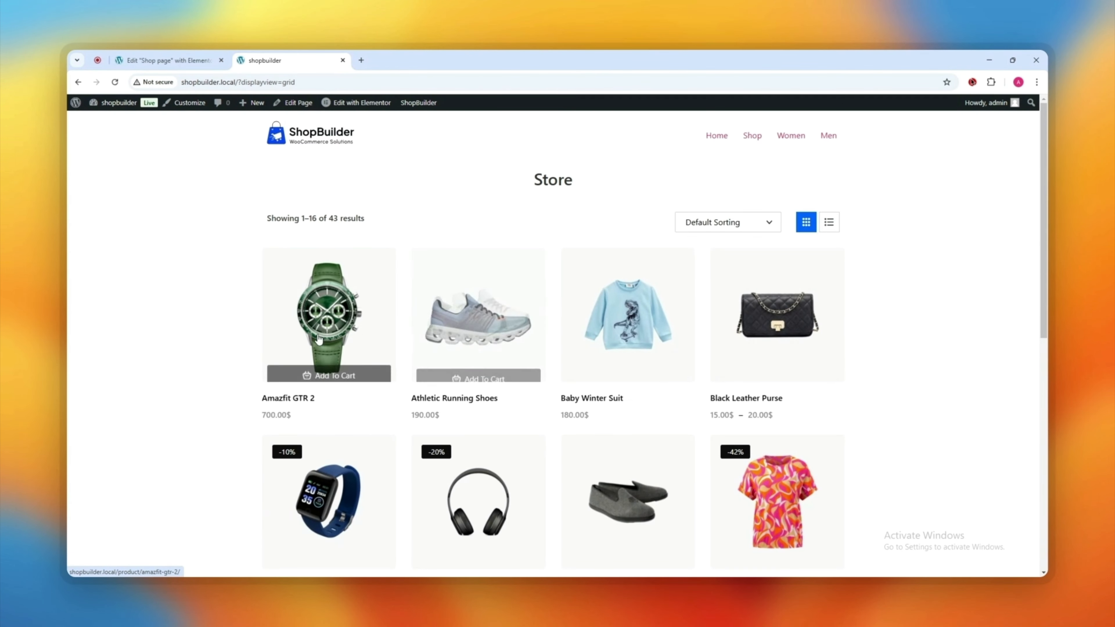
scroll(640, 483, down, 5)
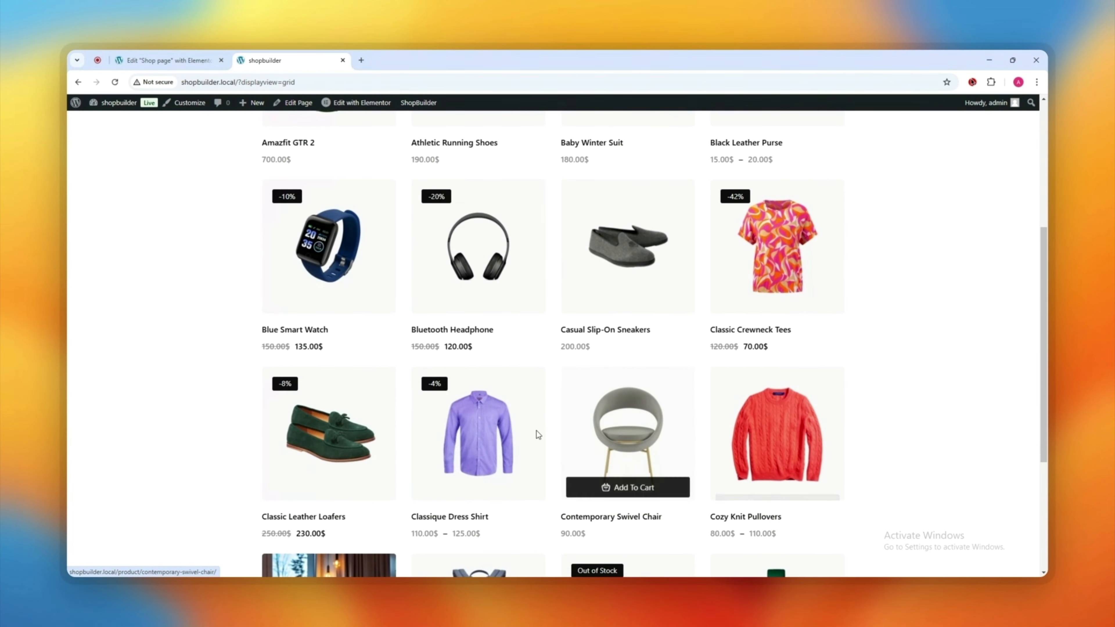
scroll(329, 439, down, 5)
scroll(711, 420, up, 10)
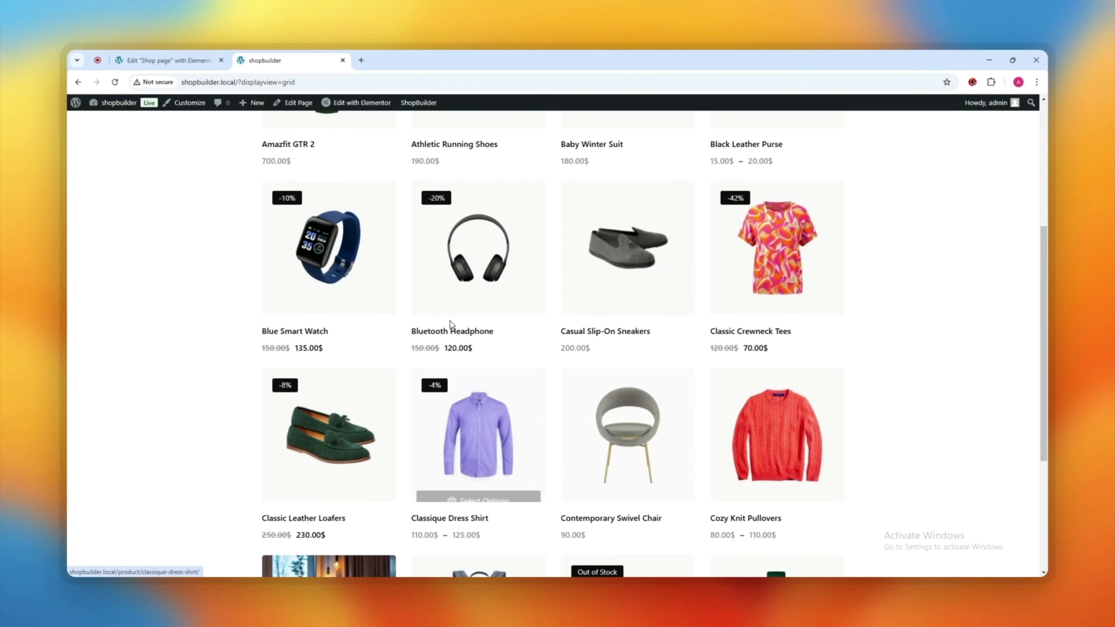
click(172, 58)
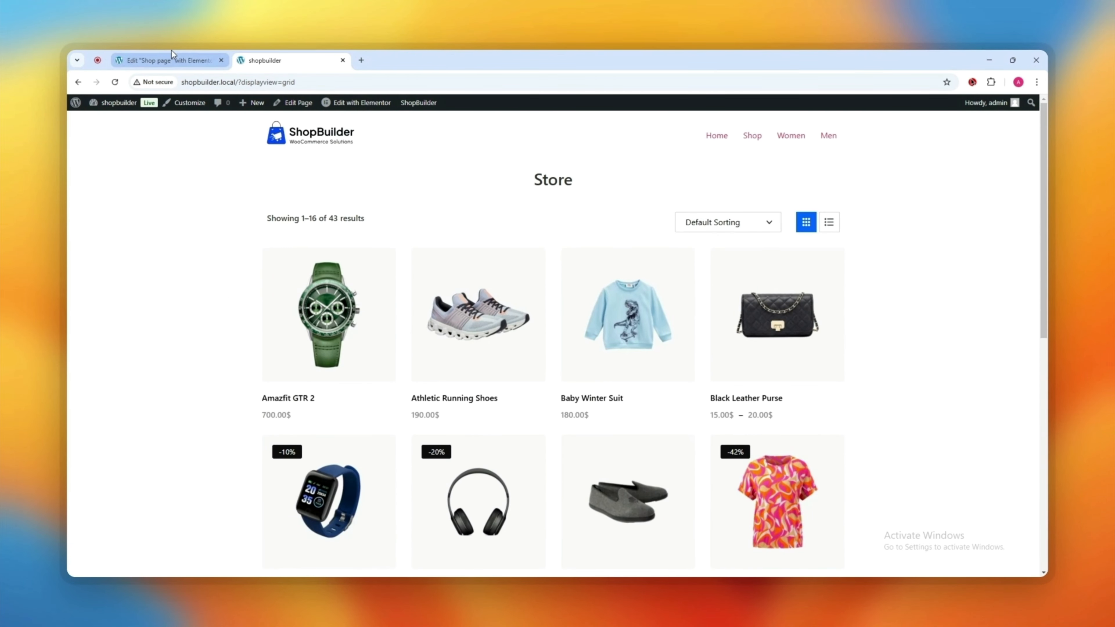
Step: Enable ShopBuilder's Quick View module and save the settings
mouse_move(102, 302)
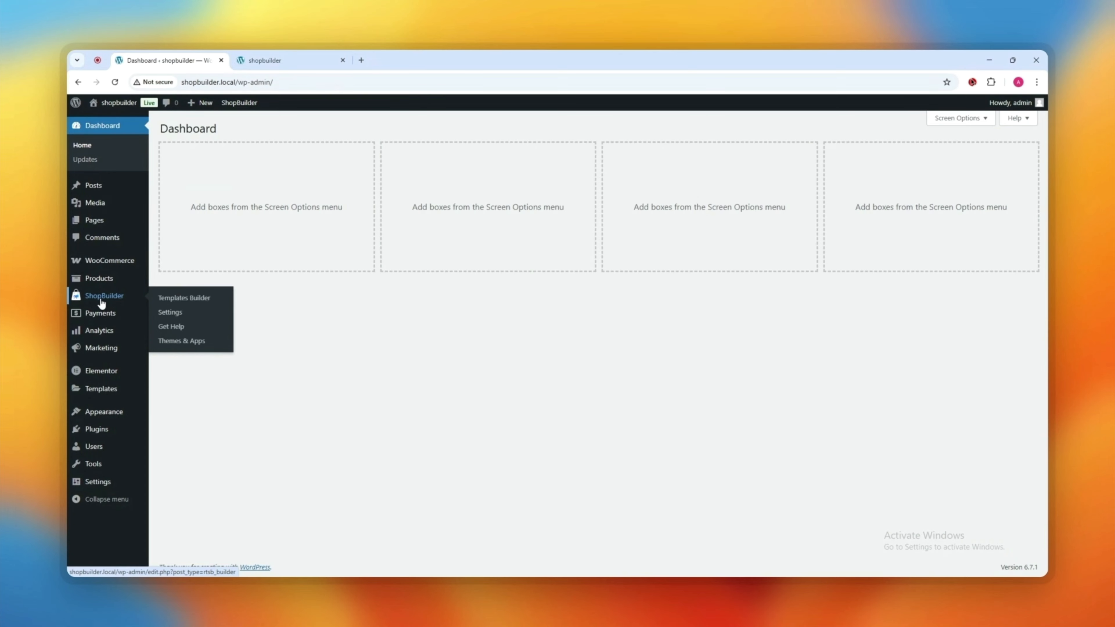
click(172, 313)
click(290, 214)
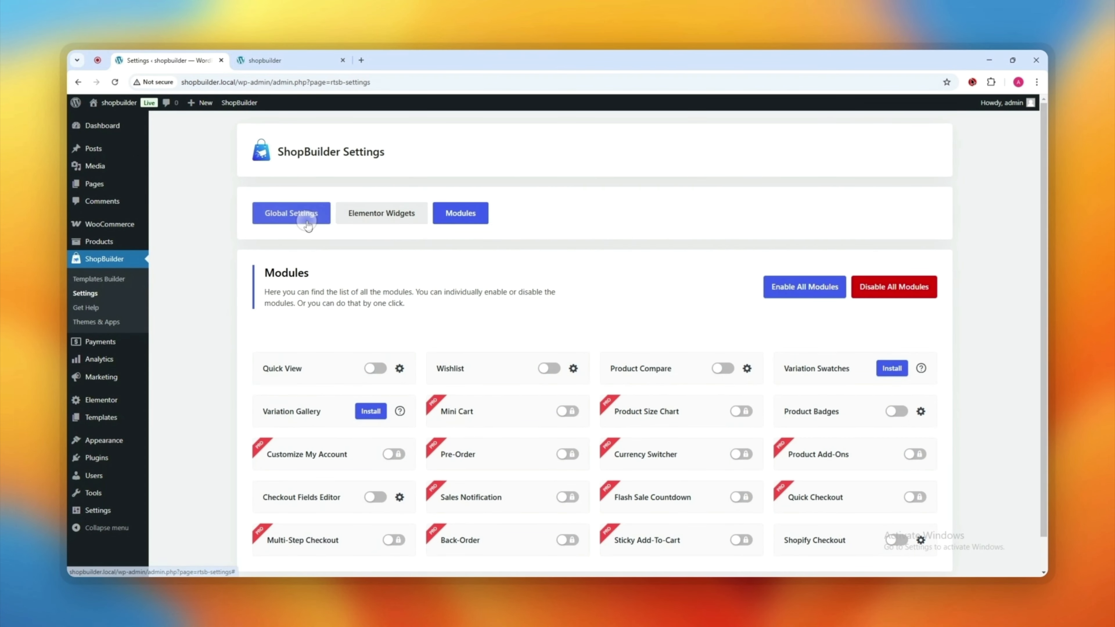
click(454, 214)
scroll(351, 299, down, 1)
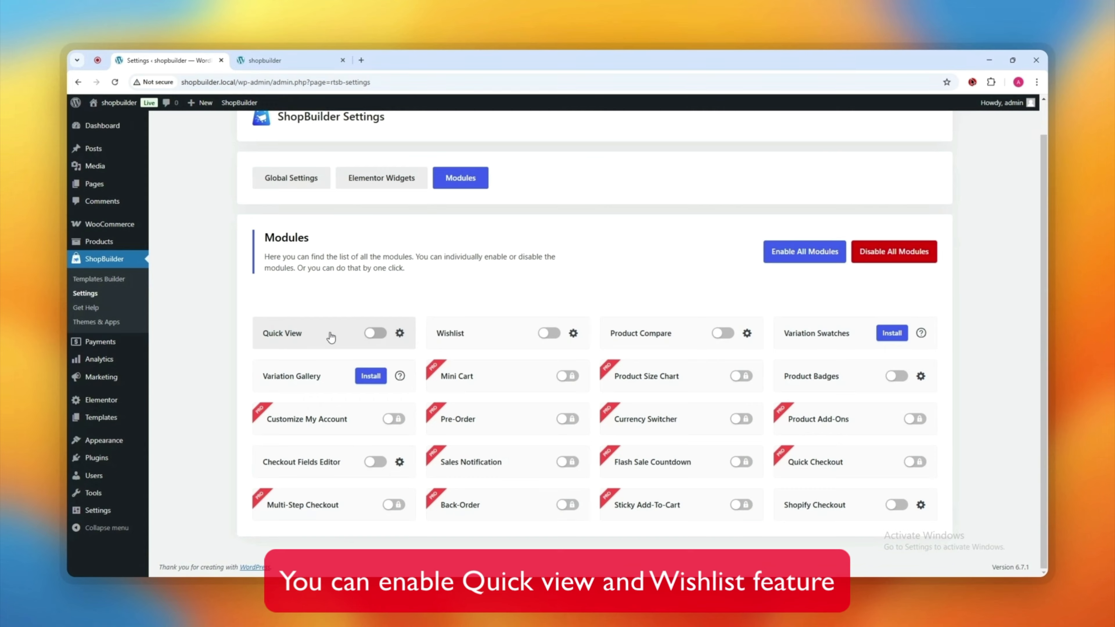
click(376, 334)
click(480, 276)
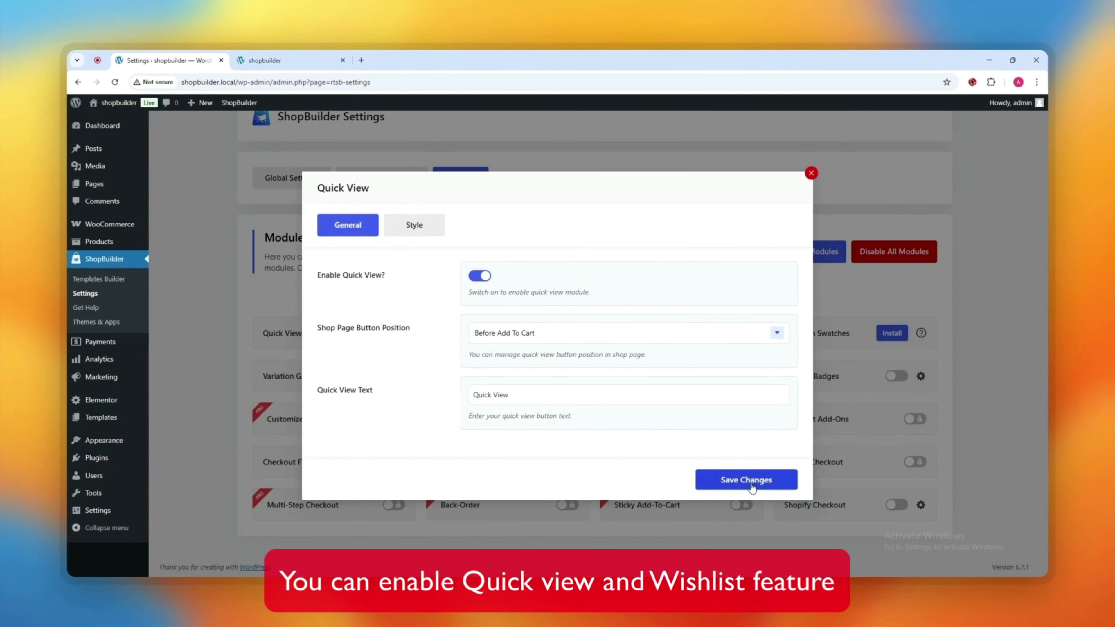
click(754, 480)
Step: Test Quick View on the Athletic Running Shoes product in the live store
click(281, 61)
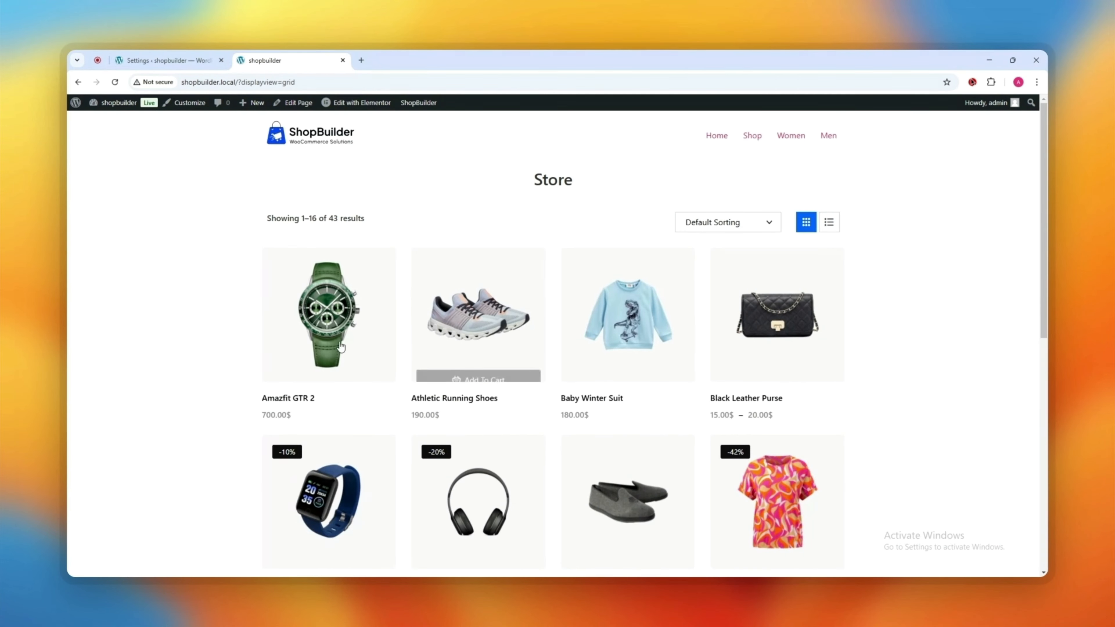
click(116, 82)
mouse_move(360, 341)
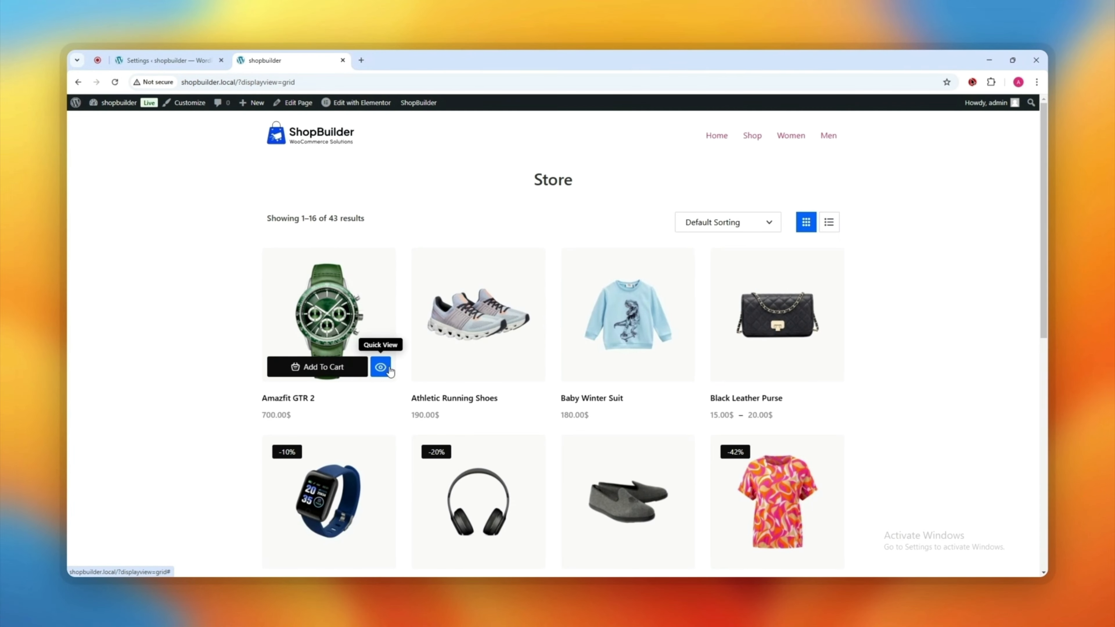
click(530, 368)
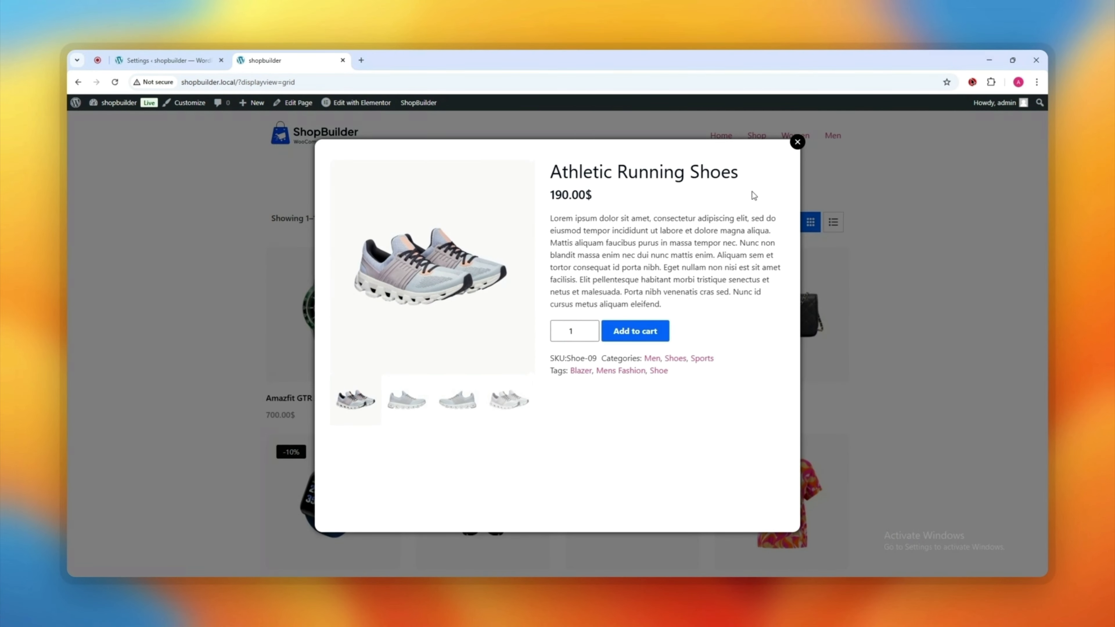
click(799, 143)
Step: Enable the Wishlist module, save its settings, and return to the live store
click(185, 57)
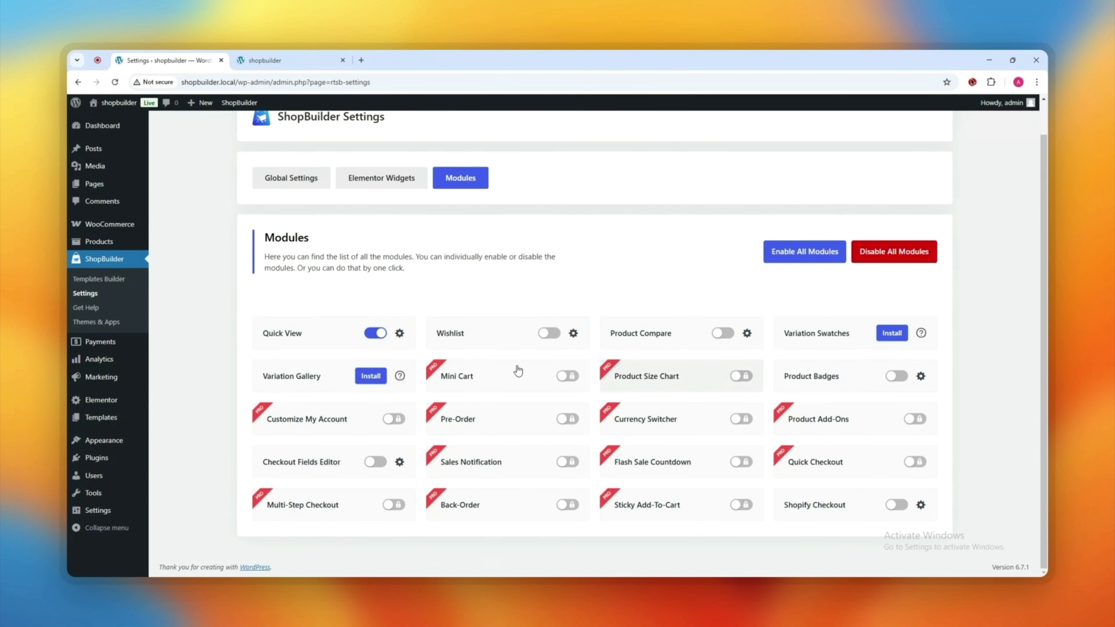
click(548, 333)
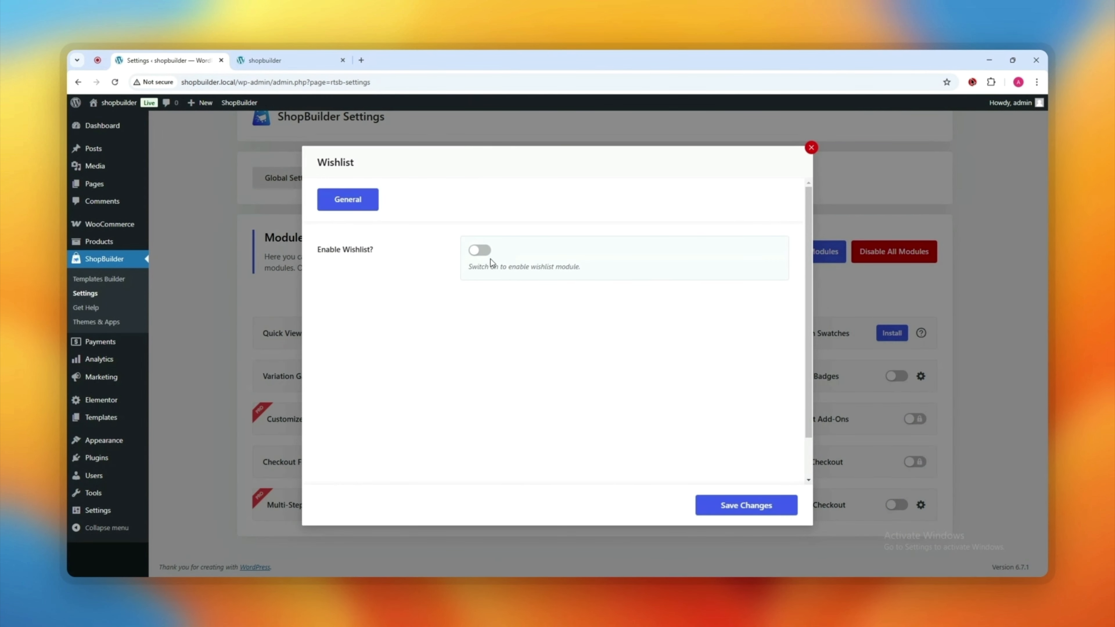
click(479, 250)
scroll(522, 351, down, 2)
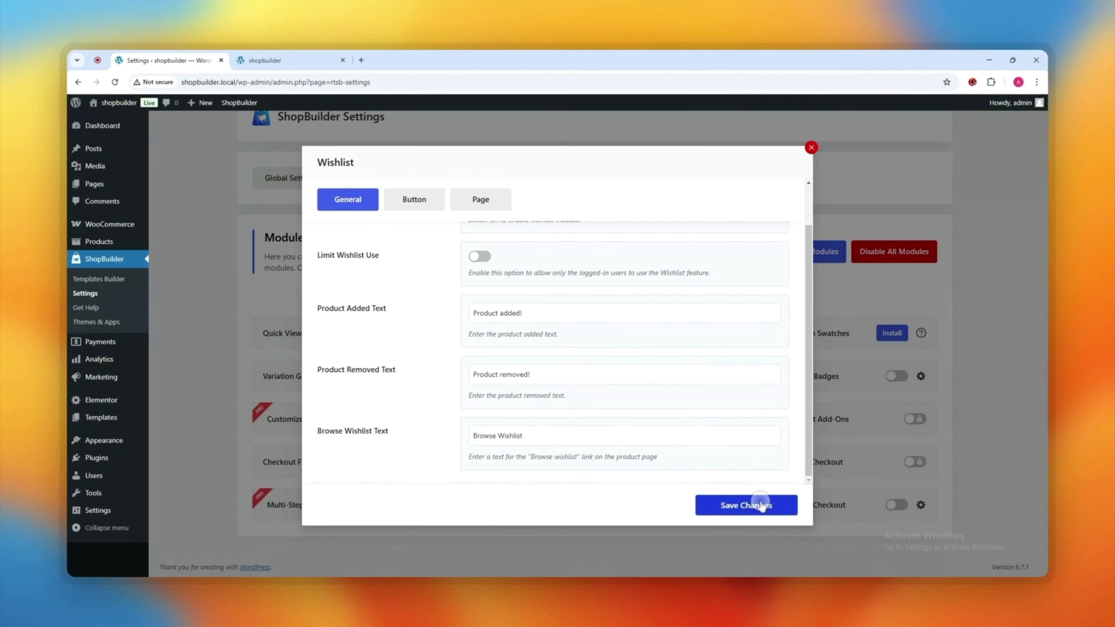
click(751, 505)
click(276, 60)
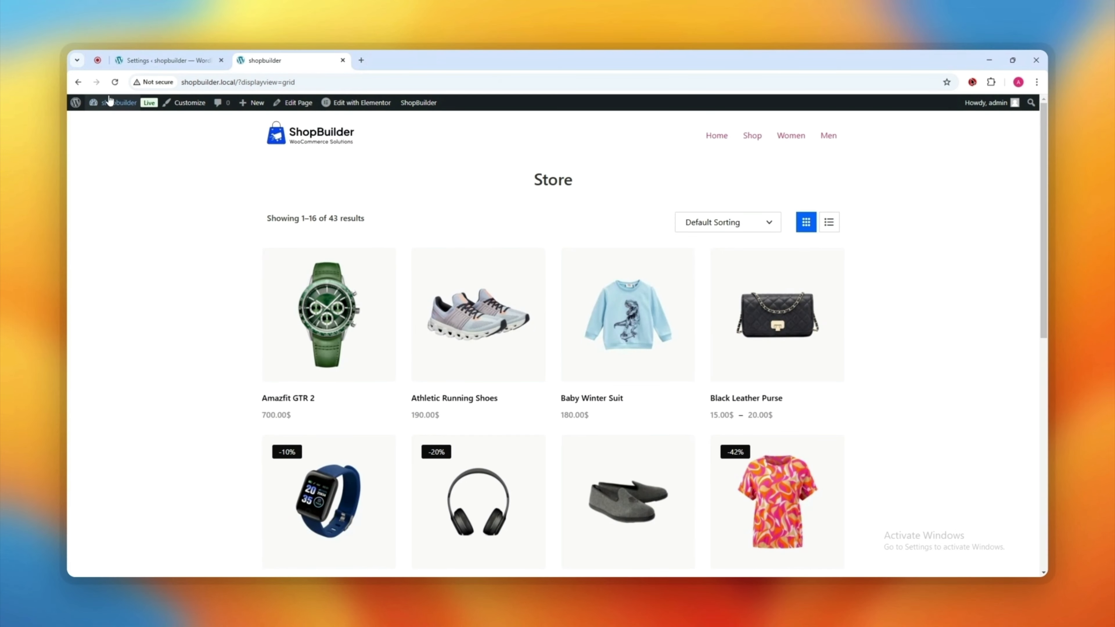
mouse_move(381, 368)
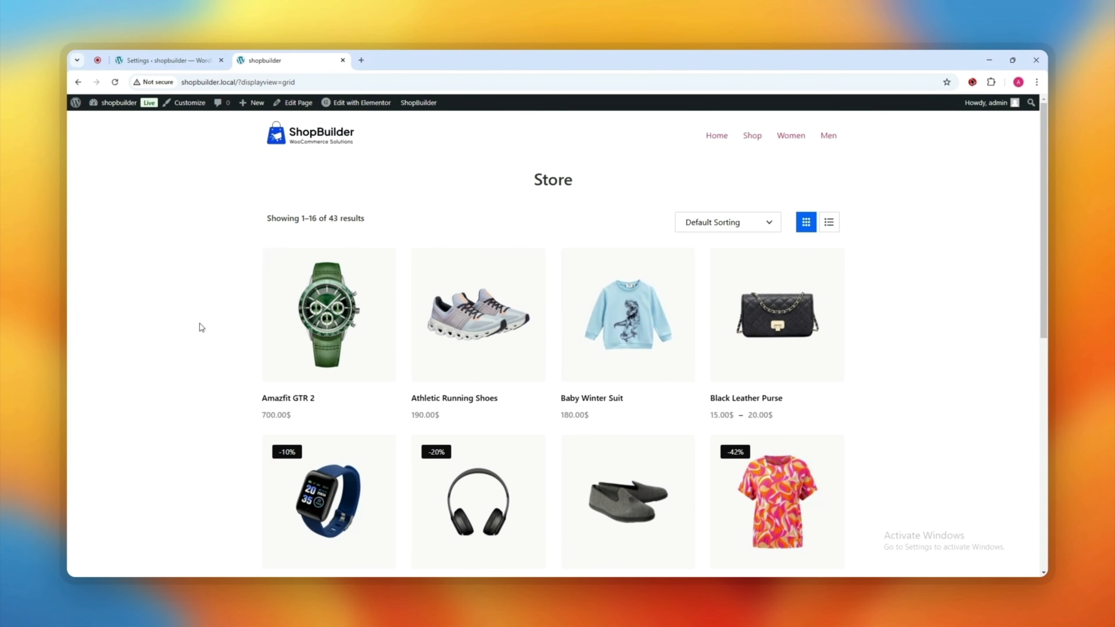
scroll(568, 434, down, 5)
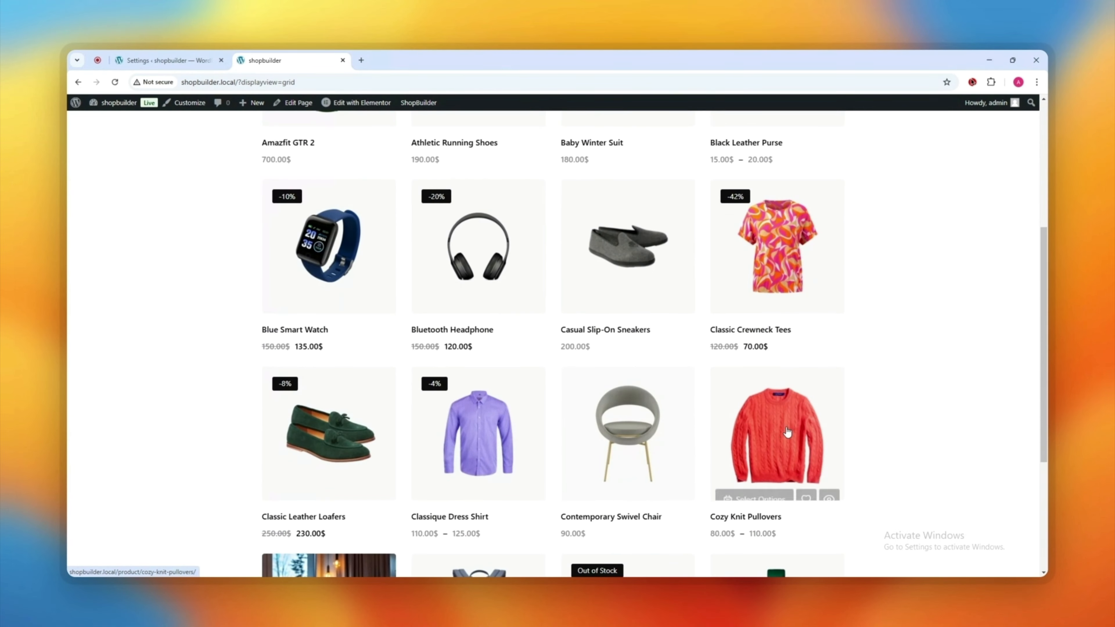
scroll(568, 434, down, 2)
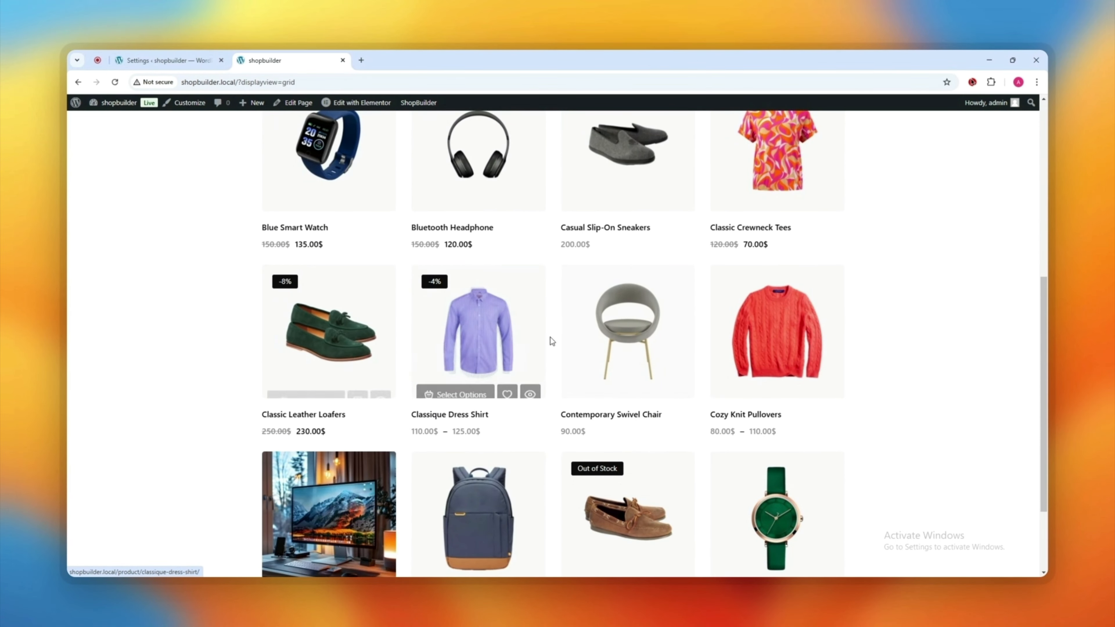
scroll(401, 334, up, 4)
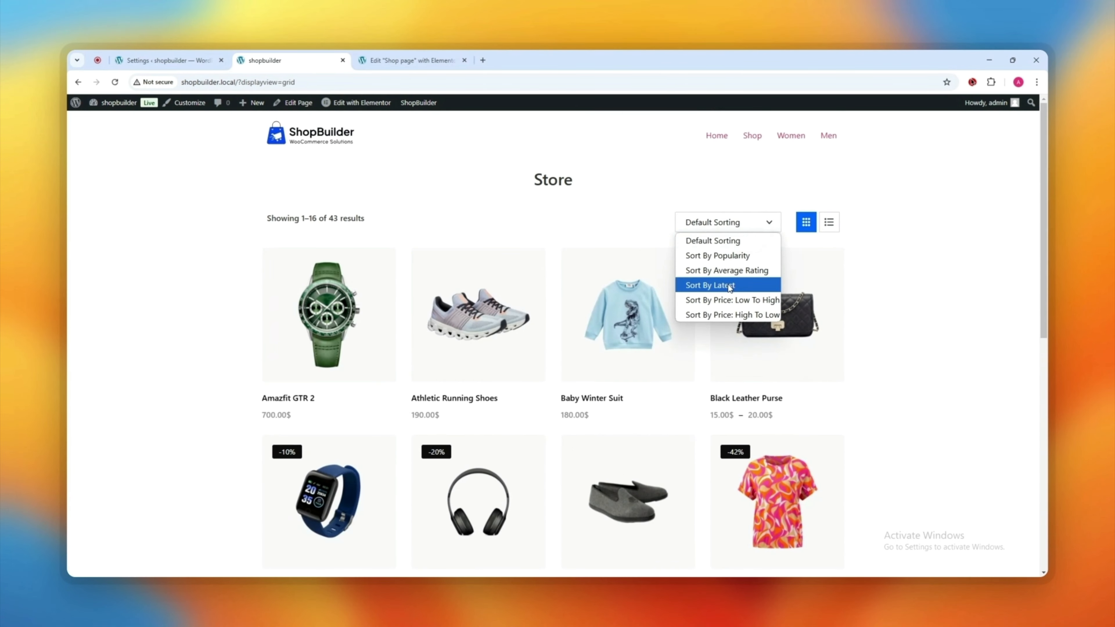
click(728, 285)
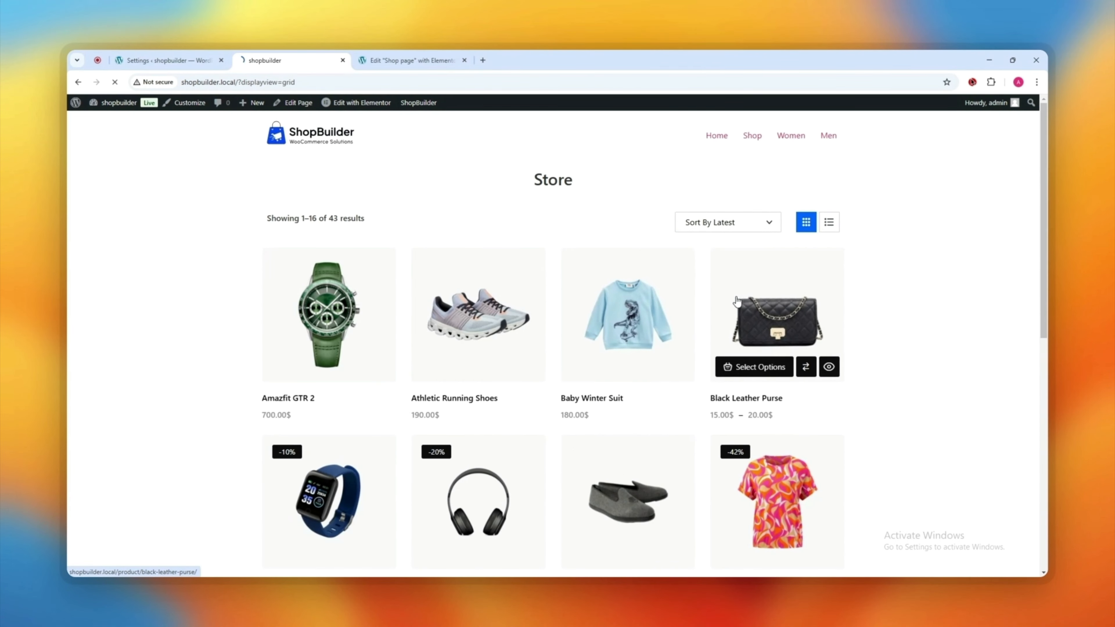
click(729, 221)
click(724, 240)
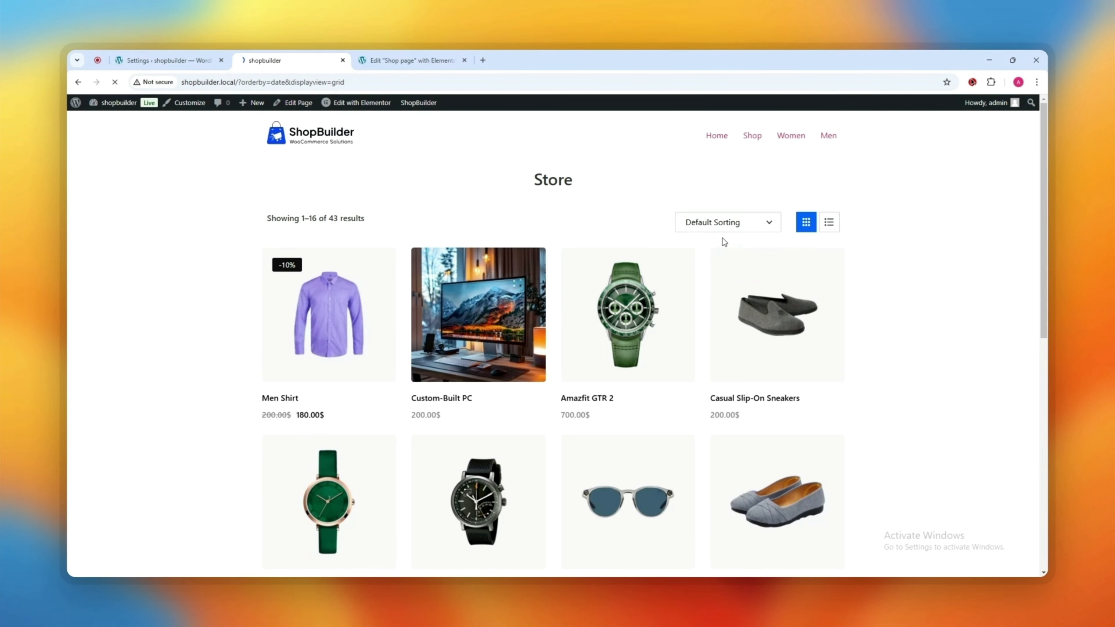
scroll(690, 289, down, 10)
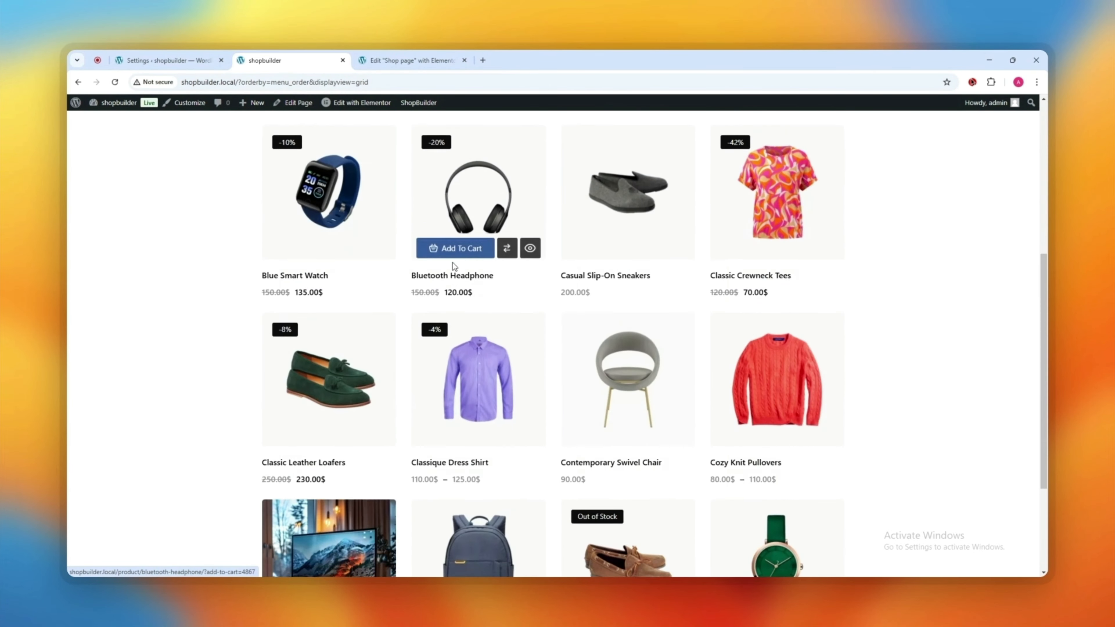